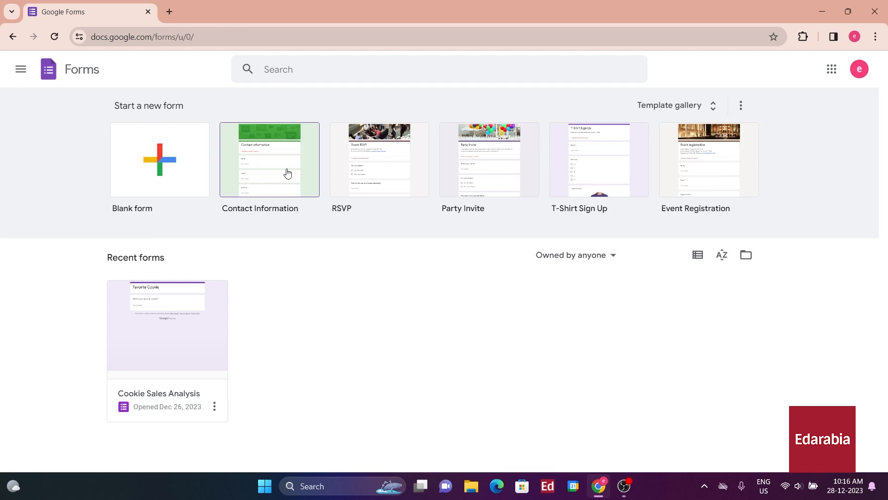
Step: Browse the personal, work and education templates in the template gallery and return to the forms home page
{"action": "left_click", "coordinate": [676, 105]}
{"action": "scroll", "coordinate": [619, 245], "scroll_direction": "down", "scroll_amount": 8}
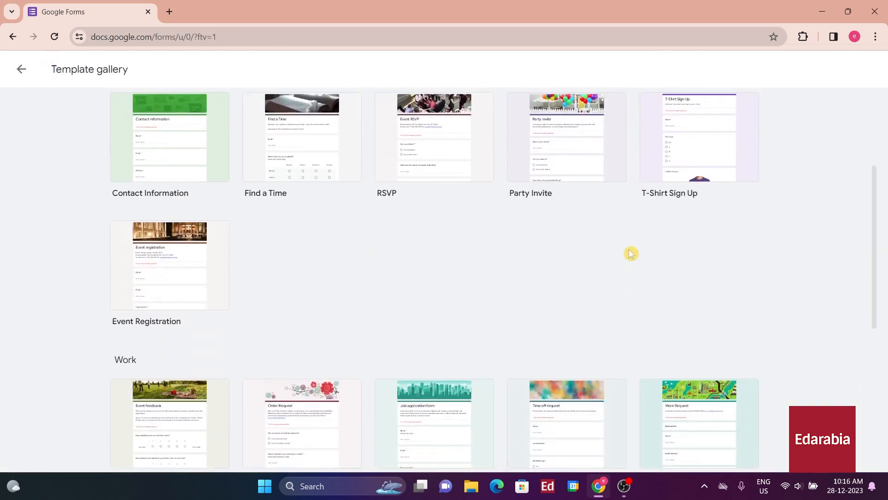
{"action": "scroll", "coordinate": [635, 280], "scroll_direction": "down", "scroll_amount": 2}
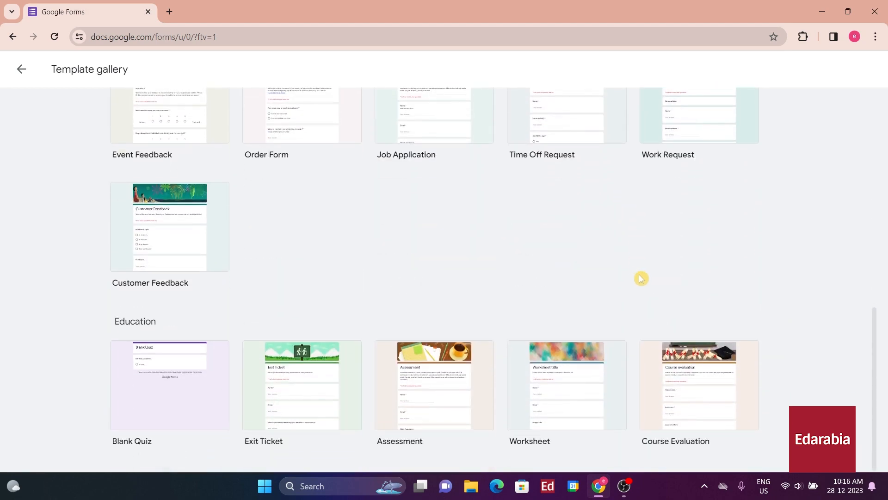
{"action": "scroll", "coordinate": [659, 274], "scroll_direction": "up", "scroll_amount": 7}
{"action": "scroll", "coordinate": [659, 255], "scroll_direction": "up", "scroll_amount": 3}
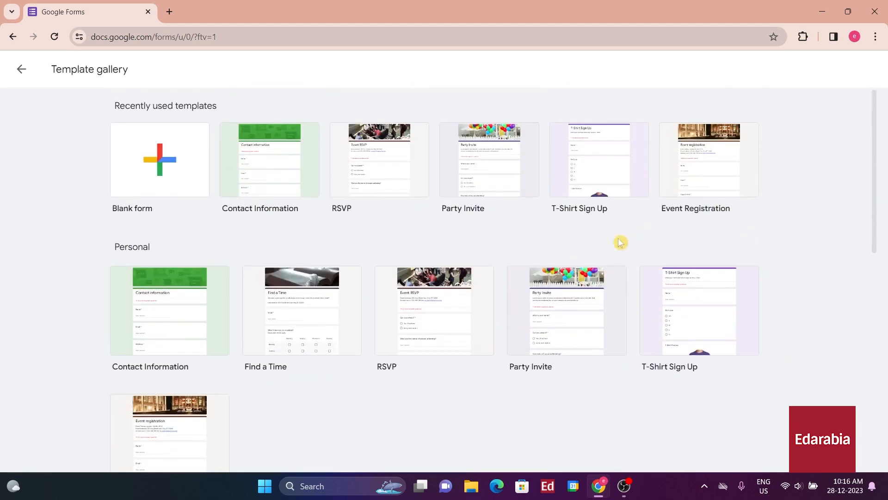
{"action": "left_click", "coordinate": [22, 70]}
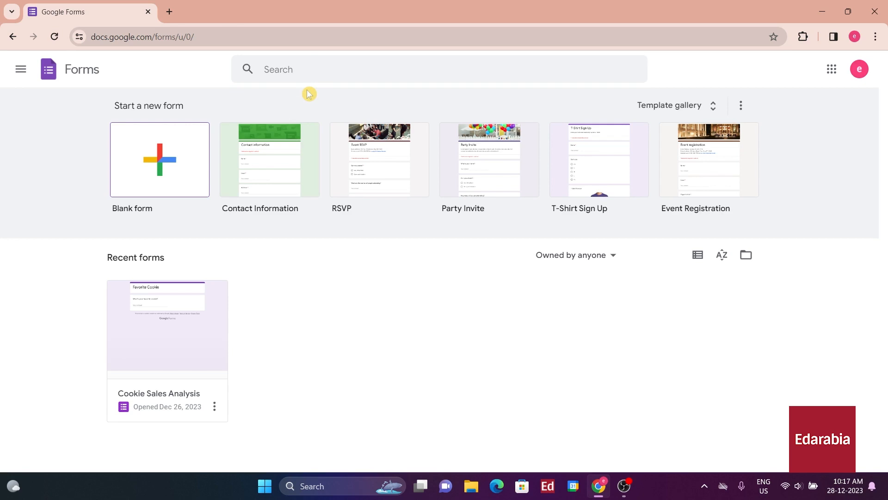
Step: Create a blank form titled "Viewer Satisfaction Survey" with the description "Please share your thoughts about our channel!"
{"action": "left_click", "coordinate": [161, 160]}
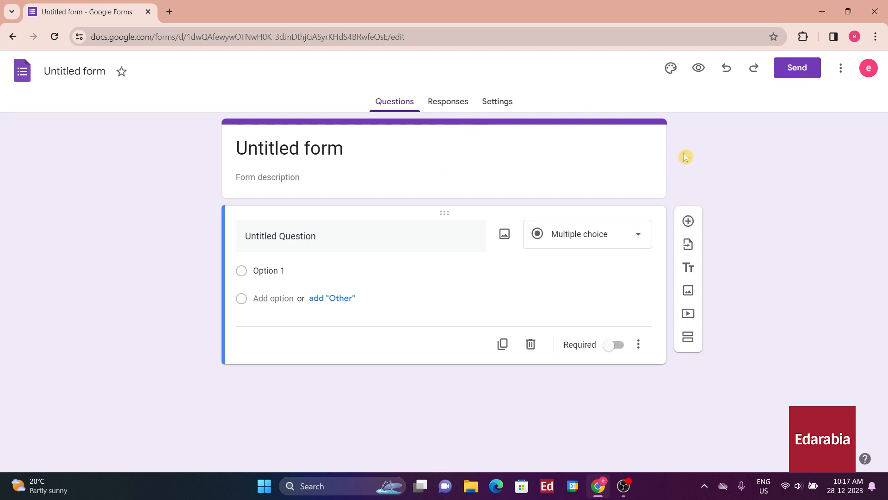
{"action": "left_click", "coordinate": [298, 147]}
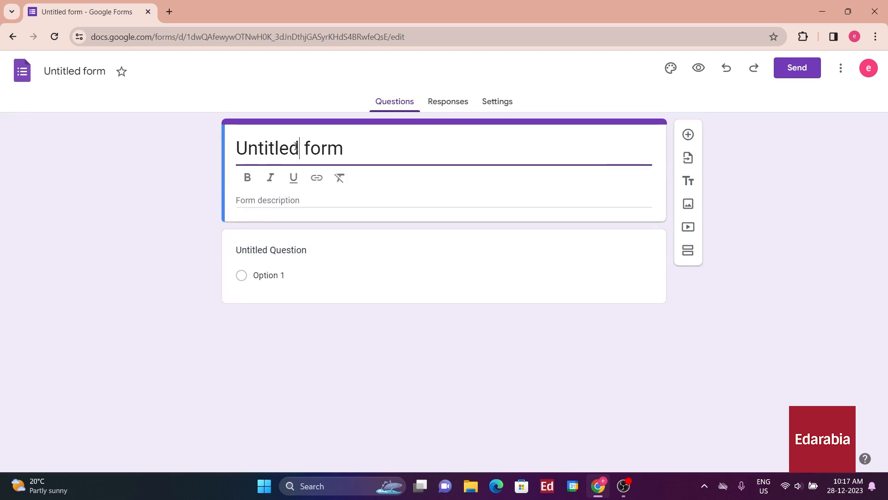
{"action": "left_click_drag", "start_coordinate": [363, 148], "coordinate": [193, 159]}
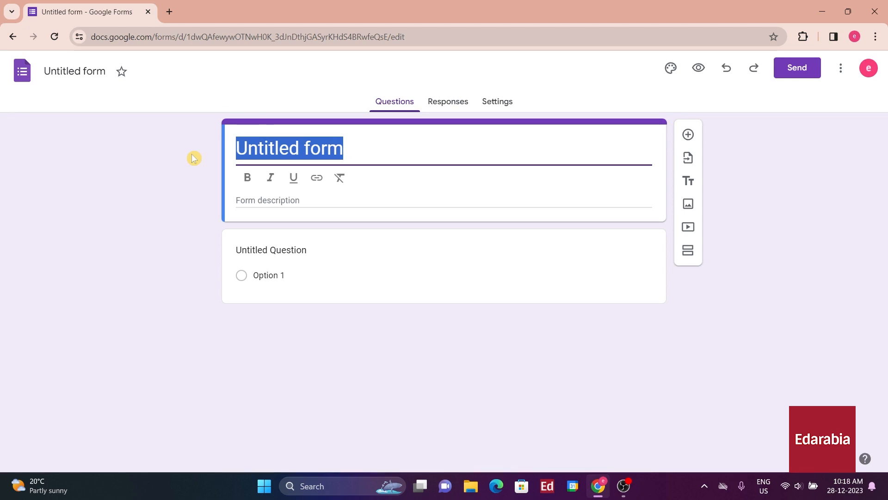
{"action": "type", "text": "Viewer Satisfaction Survey"}
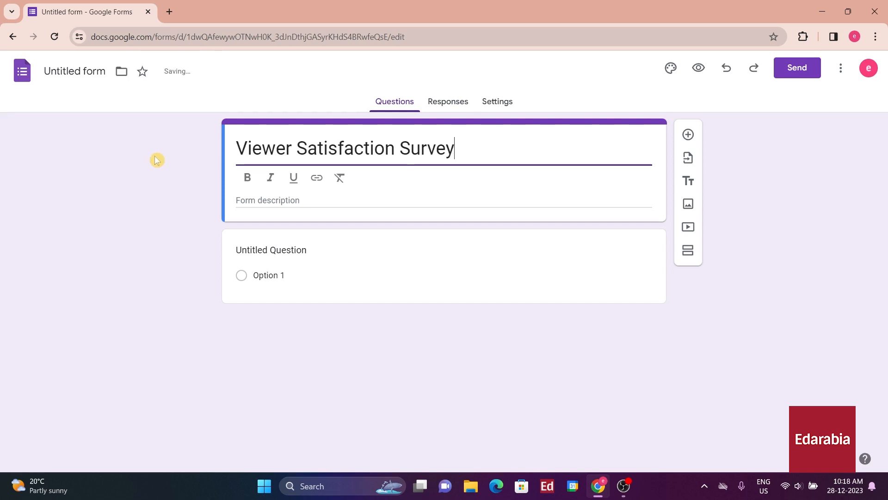
{"action": "left_click", "coordinate": [150, 190]}
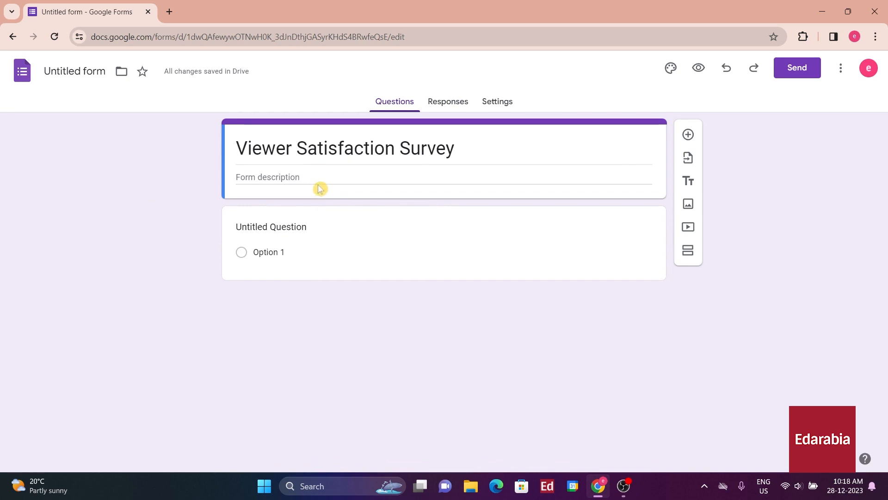
{"action": "left_click", "coordinate": [297, 183]}
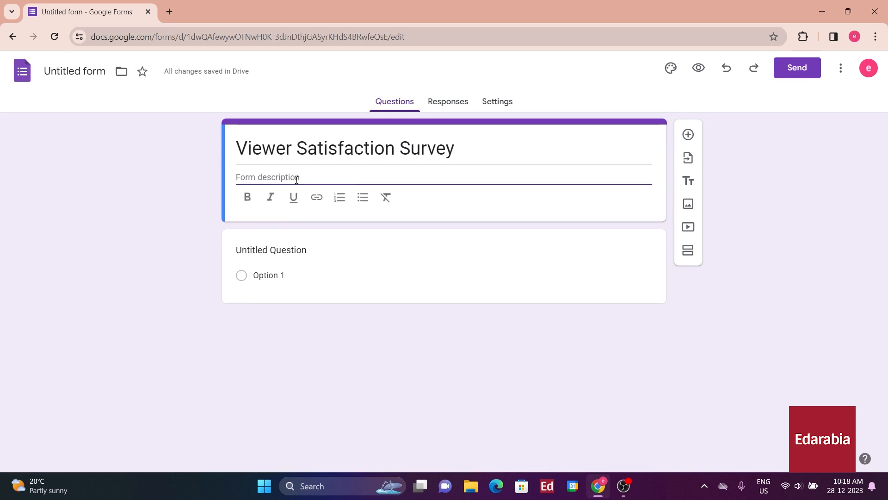
{"action": "type", "text": "Please share your thoughts about our channel!"}
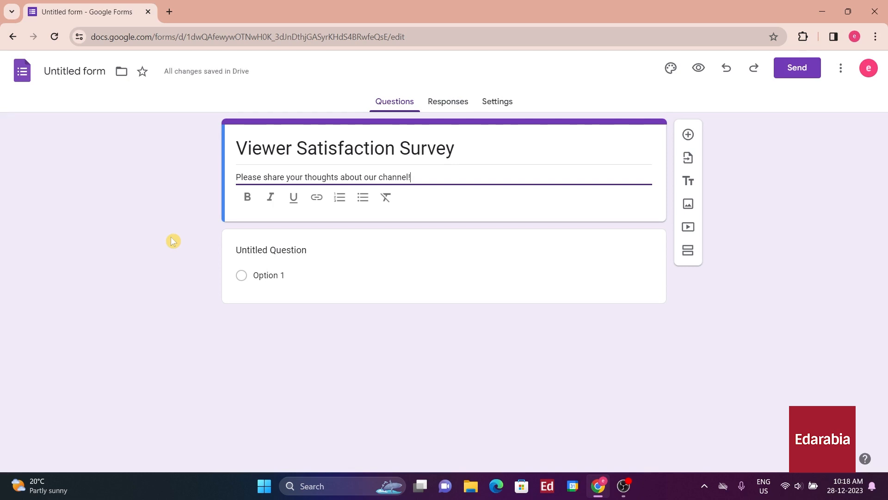
Step: Enter the first question "Are you currently subscribed to the Edarabia YouTube channel?" and add all suggested answers: Yes, No and Maybe
{"action": "left_click", "coordinate": [349, 245]}
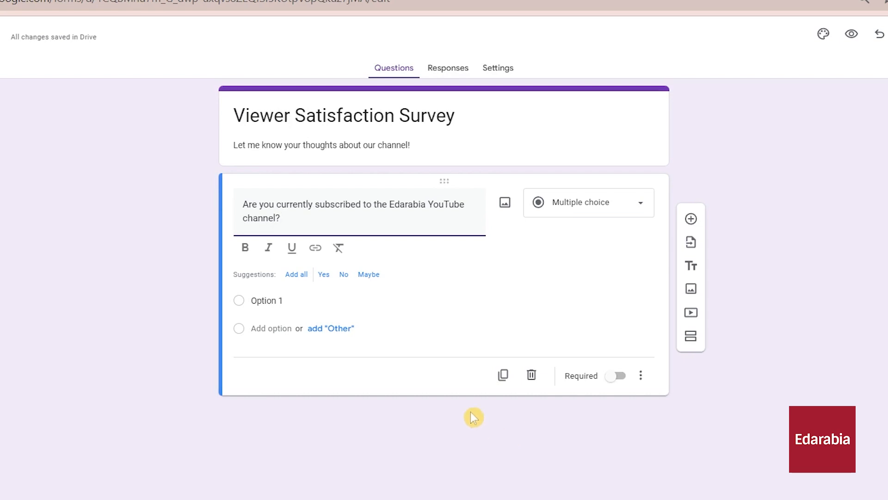
{"action": "left_click", "coordinate": [287, 280]}
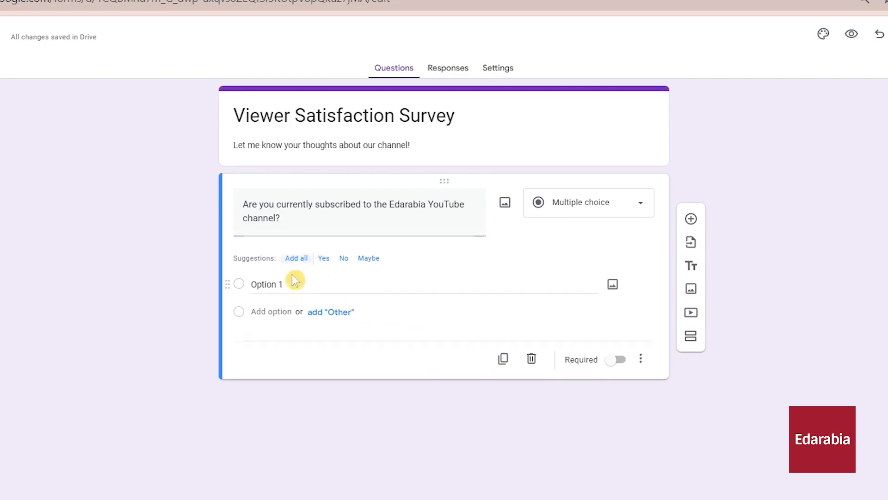
{"action": "left_click", "coordinate": [298, 258]}
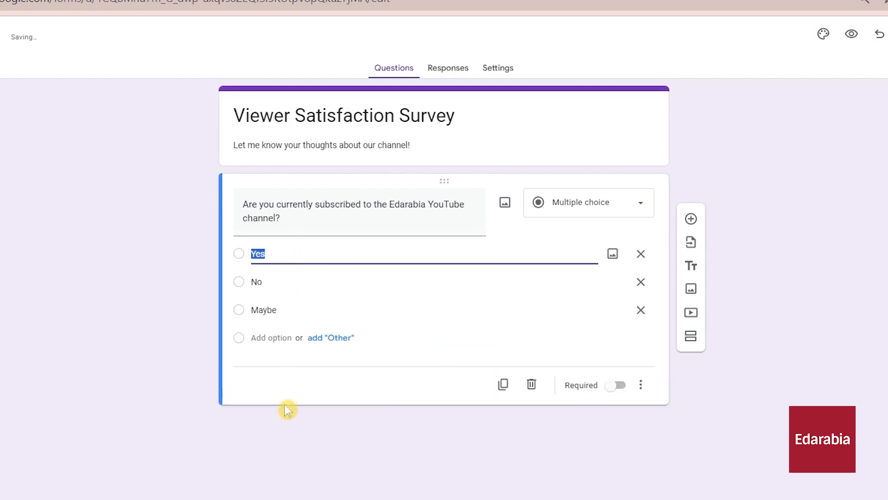
{"action": "left_click", "coordinate": [295, 422]}
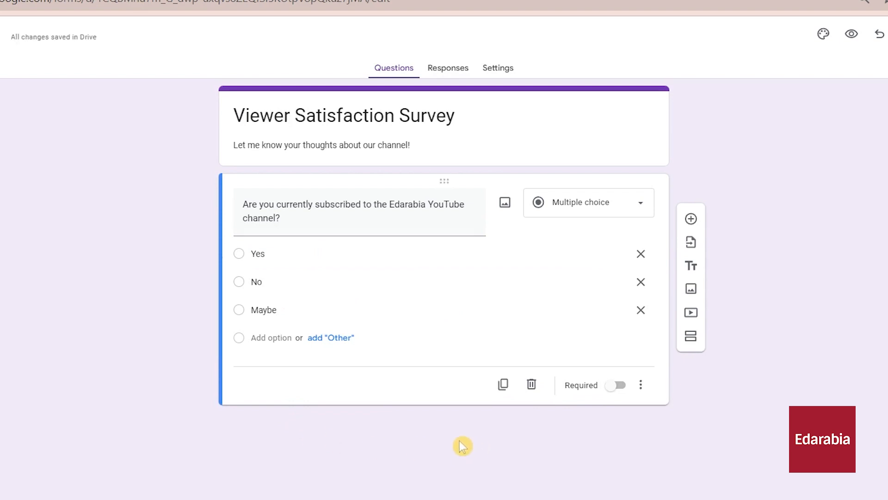
Step: Insert the #EdTalk banner image into the subscription question and review the available question types
{"action": "left_click", "coordinate": [507, 204]}
{"action": "left_click", "coordinate": [506, 206]}
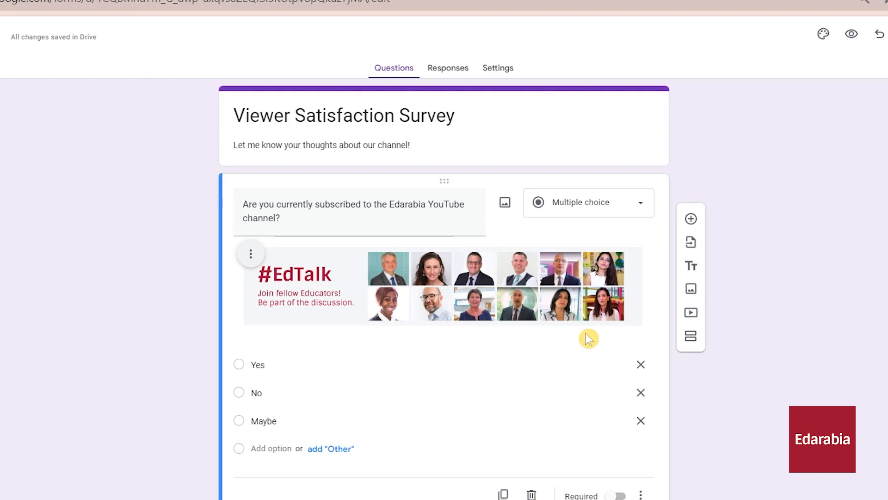
{"action": "left_click", "coordinate": [617, 211]}
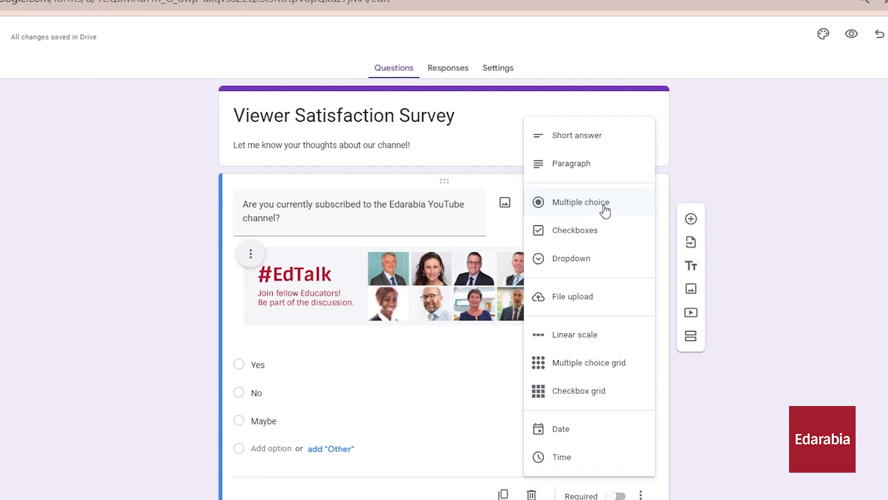
{"action": "left_click", "coordinate": [481, 346]}
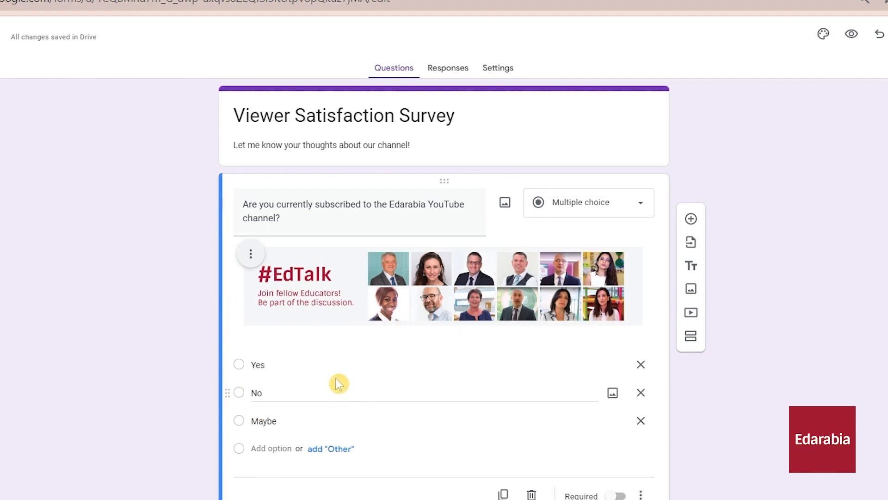
Step: Move the subscription question's Yes option below Maybe and return it to first place
{"action": "left_click_drag", "start_coordinate": [230, 364], "coordinate": [228, 428]}
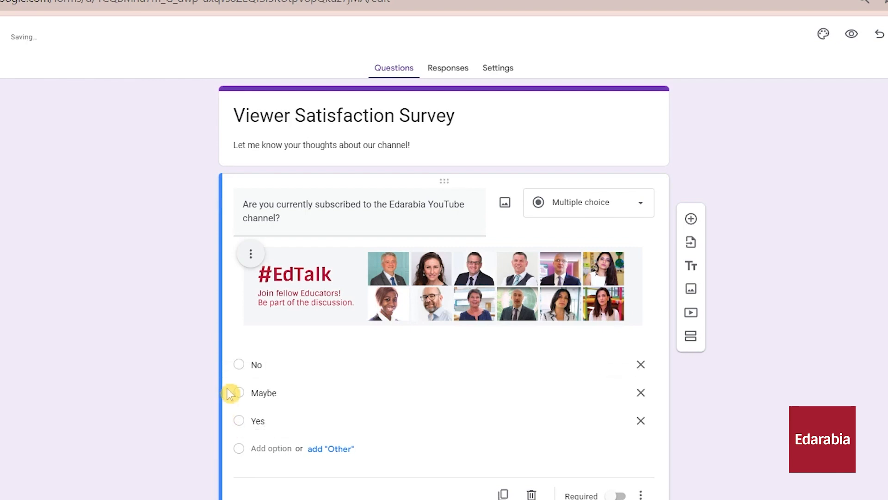
{"action": "left_click_drag", "start_coordinate": [234, 419], "coordinate": [240, 365]}
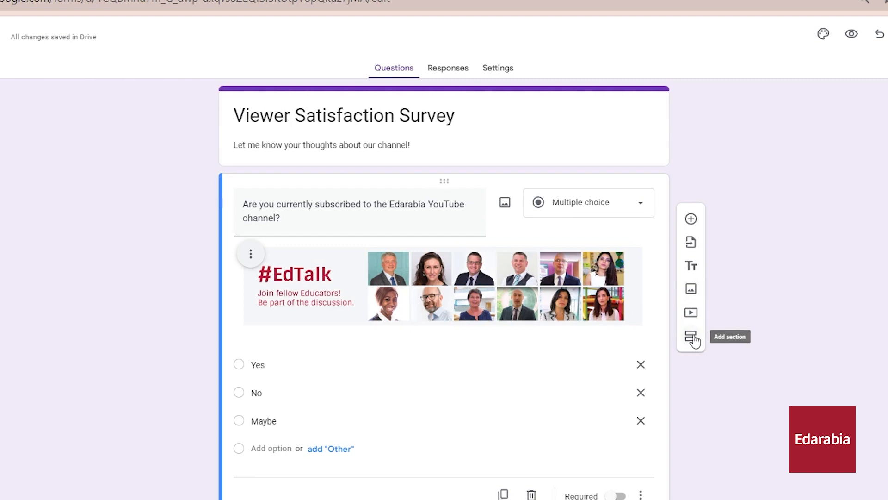
Step: Add a new question below the subscription question
{"action": "left_click", "coordinate": [692, 219]}
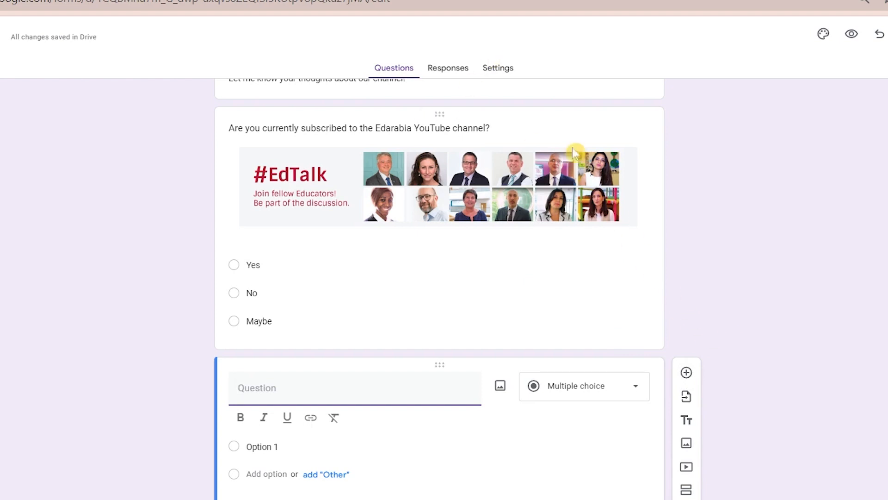
Step: Add a blank question directly below the form's title block and delete it
{"action": "scroll", "coordinate": [577, 153], "scroll_direction": "up", "scroll_amount": 2}
{"action": "left_click", "coordinate": [579, 119]}
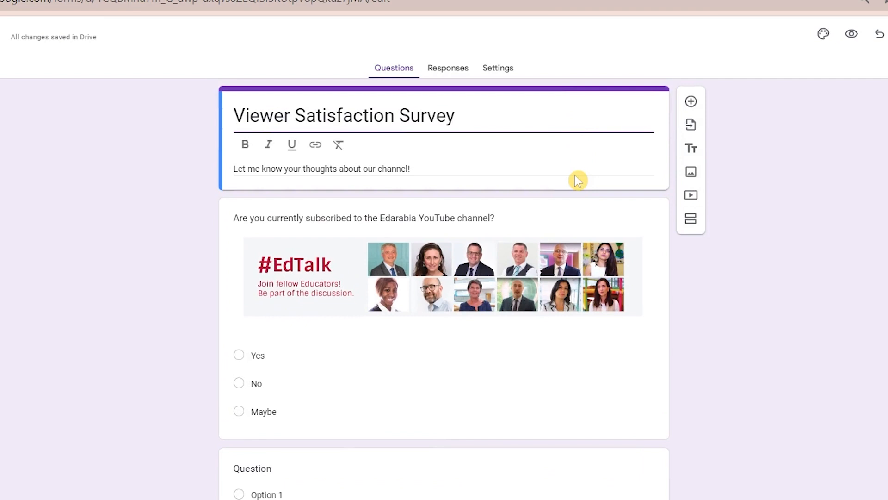
{"action": "left_click", "coordinate": [691, 101]}
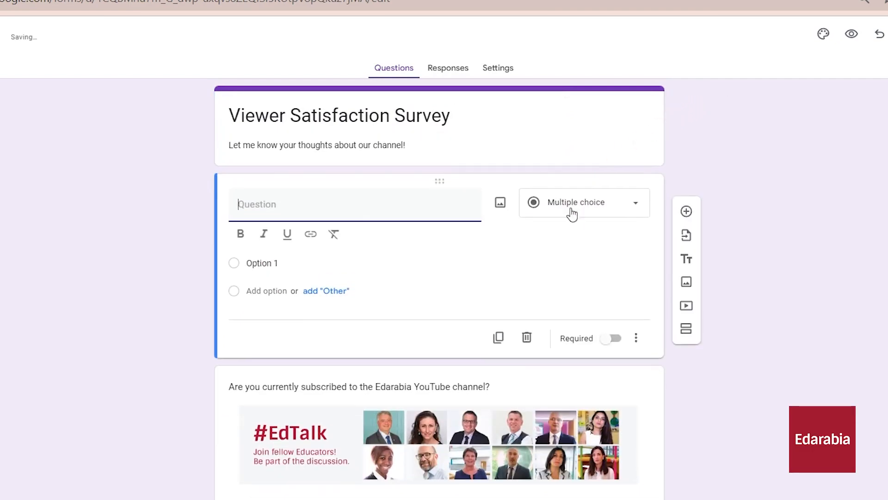
{"action": "left_click", "coordinate": [527, 337]}
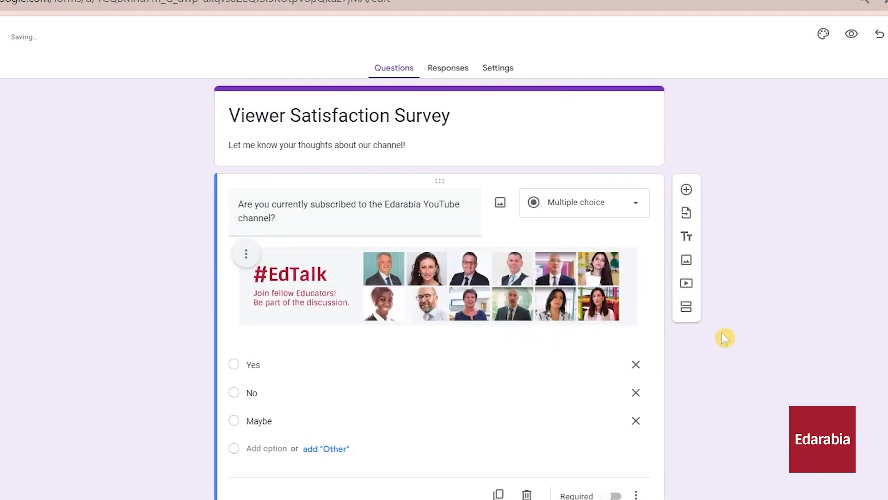
Step: Word the second question as "Can you tell me more about why you haven't subscribed?" and set its type to Paragraph
{"action": "scroll", "coordinate": [726, 337], "scroll_direction": "down", "scroll_amount": 1}
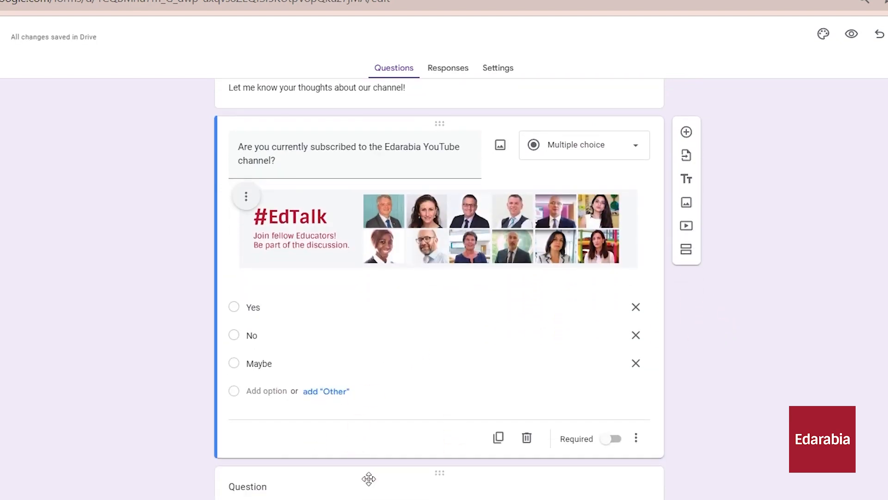
{"action": "type", "text": "n yo"}
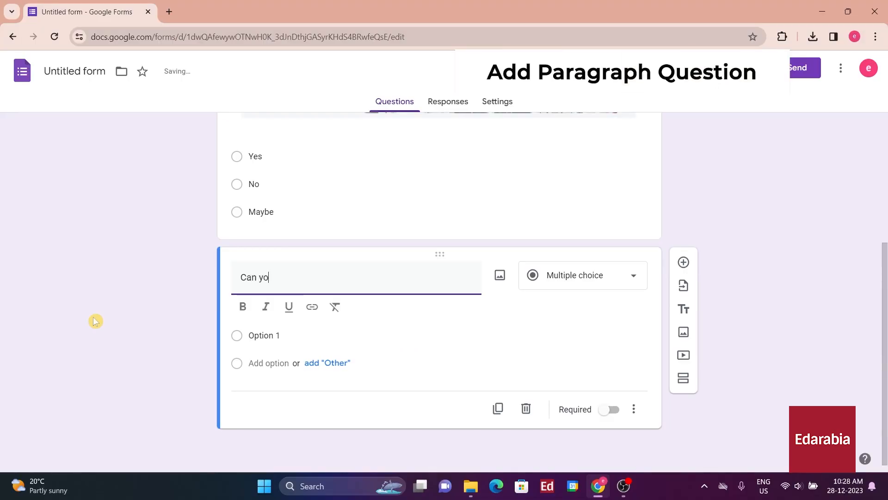
{"action": "type", "text": "u tell me mor"}
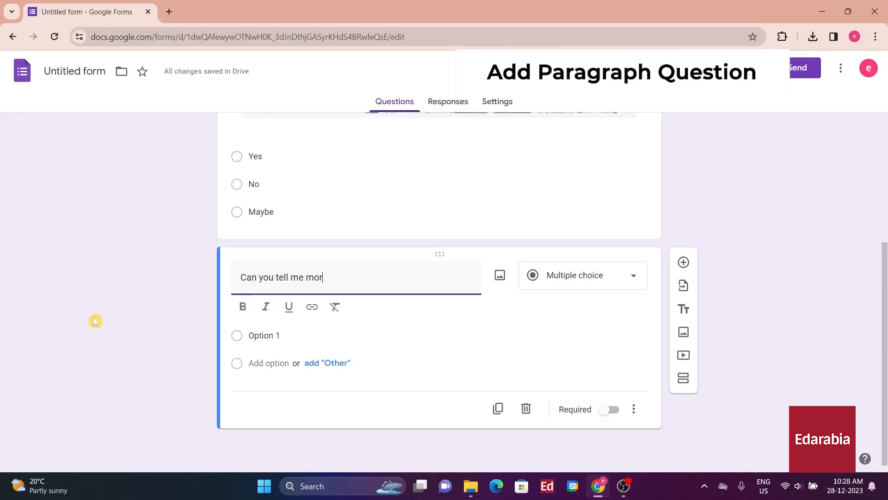
{"action": "type", "text": "e about wh"}
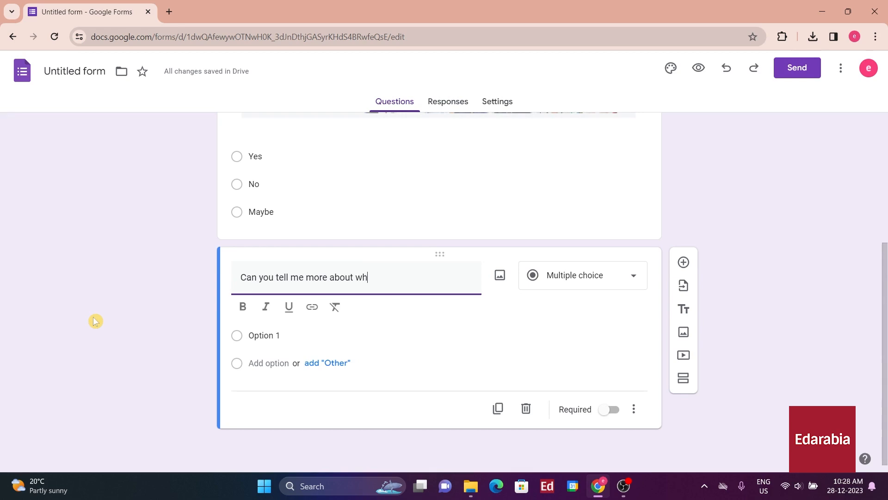
{"action": "type", "text": "y yo"}
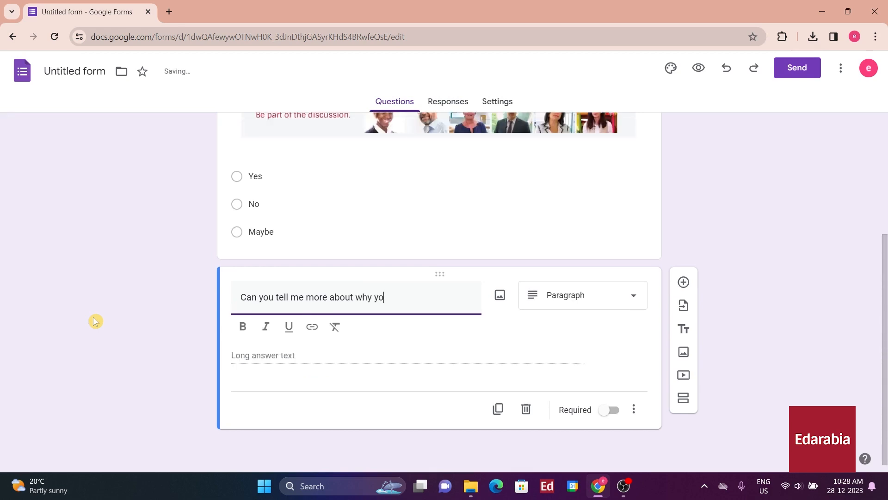
{"action": "type", "text": "u haven't subscribed?"}
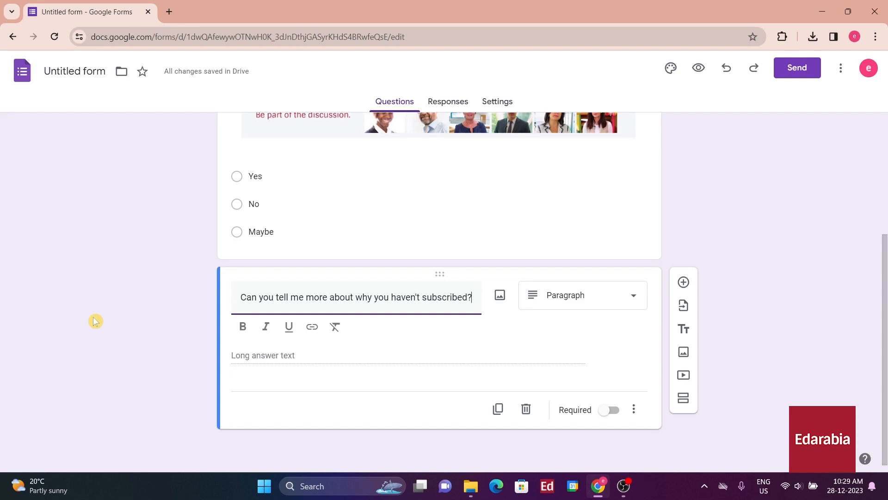
{"action": "left_click", "coordinate": [580, 295]}
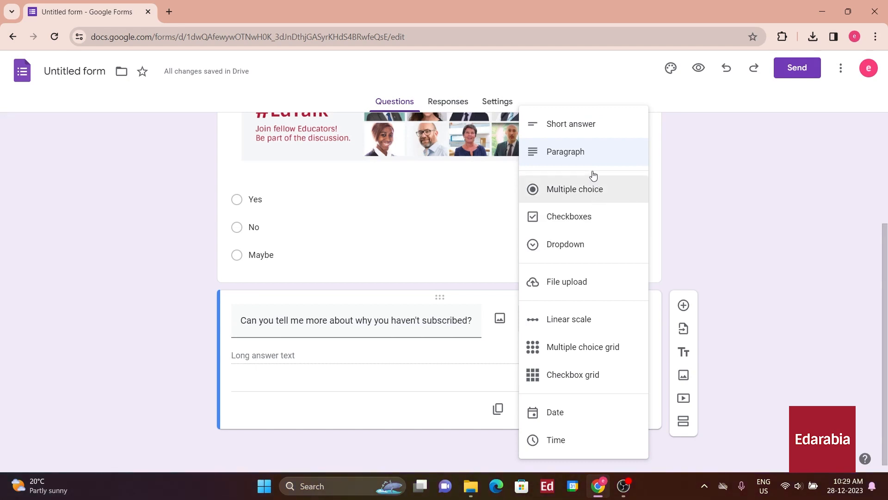
{"action": "left_click", "coordinate": [585, 154]}
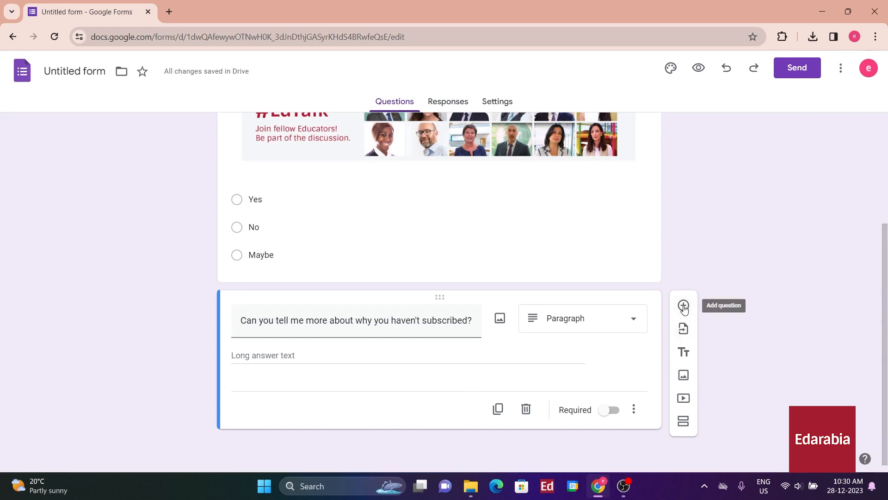
Step: Add a new section after the paragraph question and review the form from its end back to the title
{"action": "left_click", "coordinate": [684, 427]}
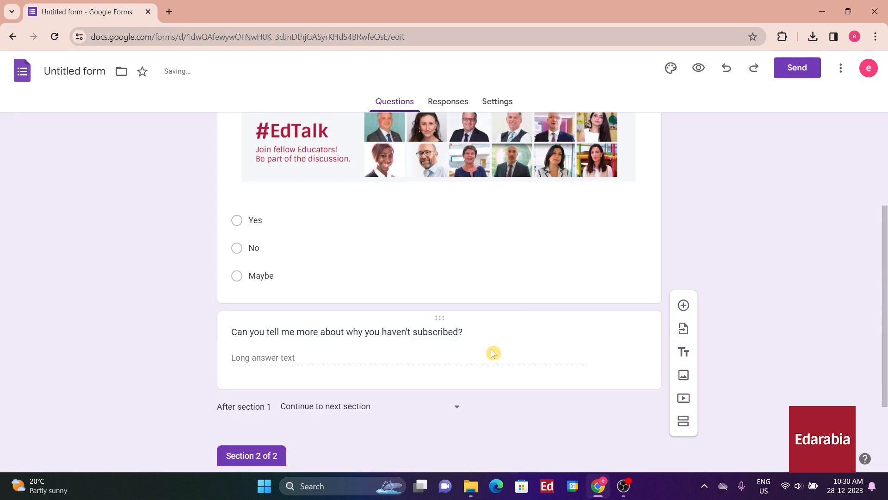
{"action": "scroll", "coordinate": [493, 354], "scroll_direction": "down", "scroll_amount": 2}
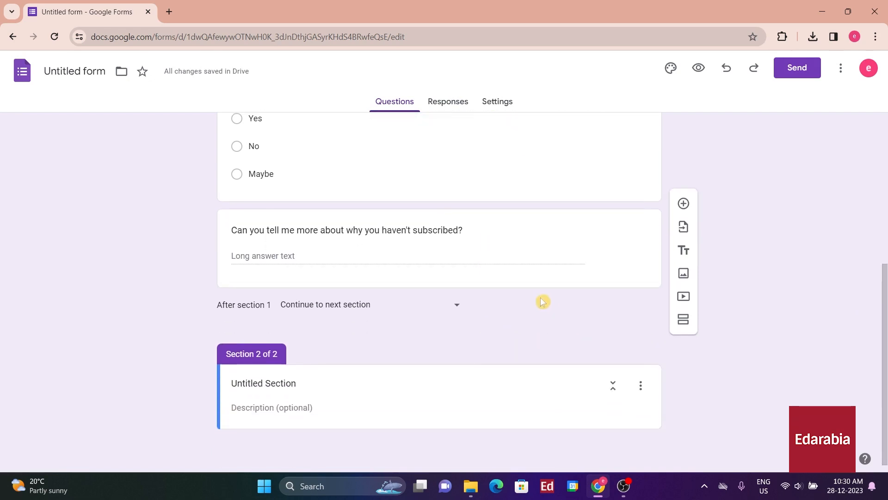
{"action": "scroll", "coordinate": [547, 304], "scroll_direction": "up", "scroll_amount": 5}
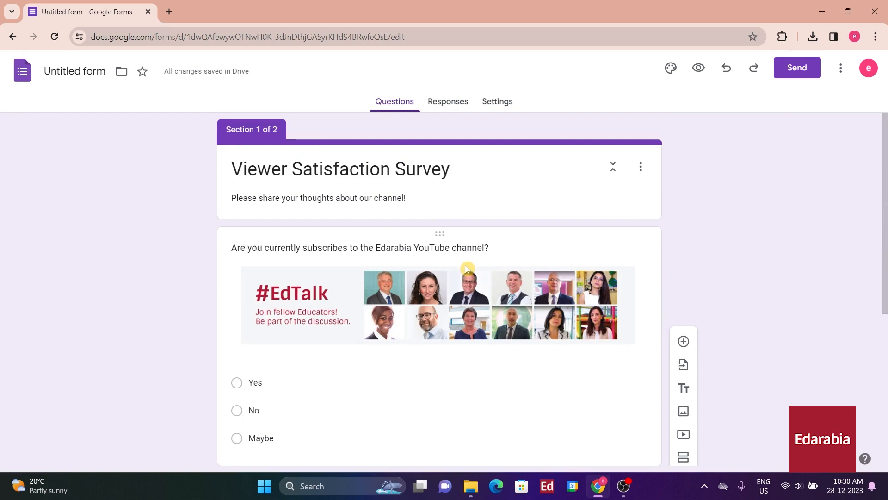
Step: Move the paragraph question into section 2 and title that section "I am not a current subscriber"
{"action": "scroll", "coordinate": [459, 287], "scroll_direction": "down", "scroll_amount": 5}
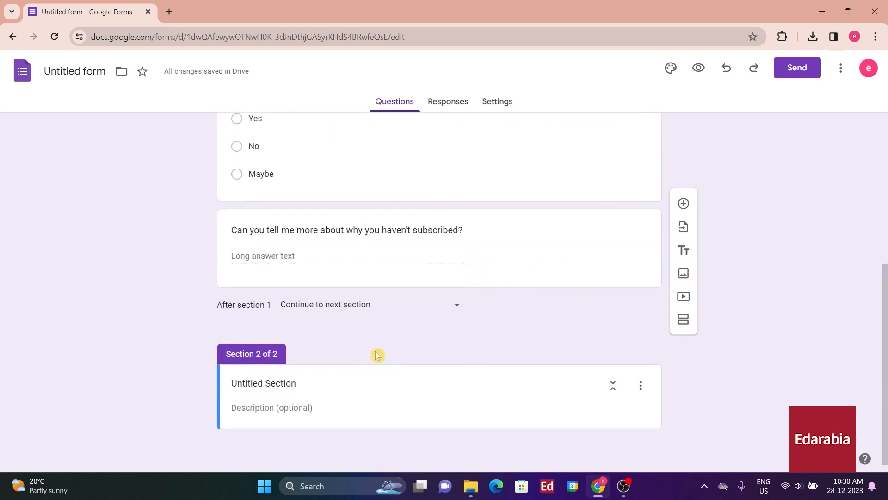
{"action": "left_click_drag", "start_coordinate": [440, 214], "coordinate": [408, 343]}
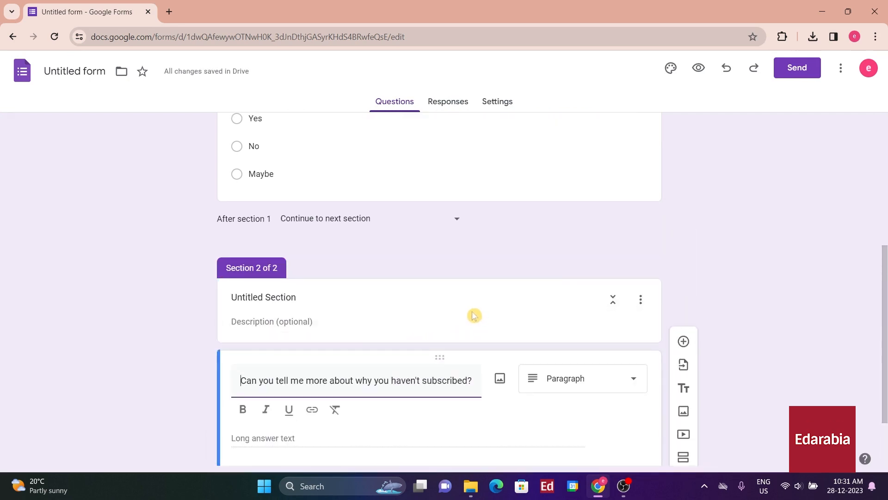
{"action": "left_click", "coordinate": [297, 296]}
{"action": "left_click_drag", "start_coordinate": [297, 297], "coordinate": [159, 303]}
{"action": "type", "text": "I am not a current subscriber"}
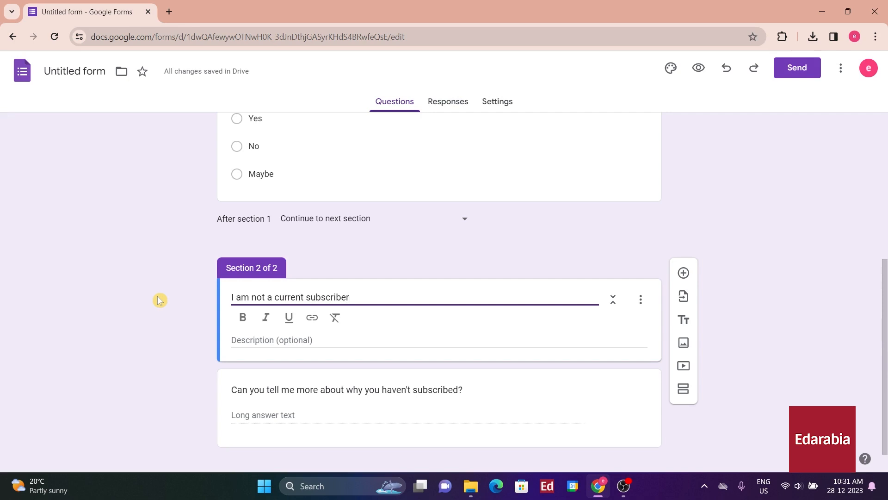
{"action": "left_click", "coordinate": [195, 308]}
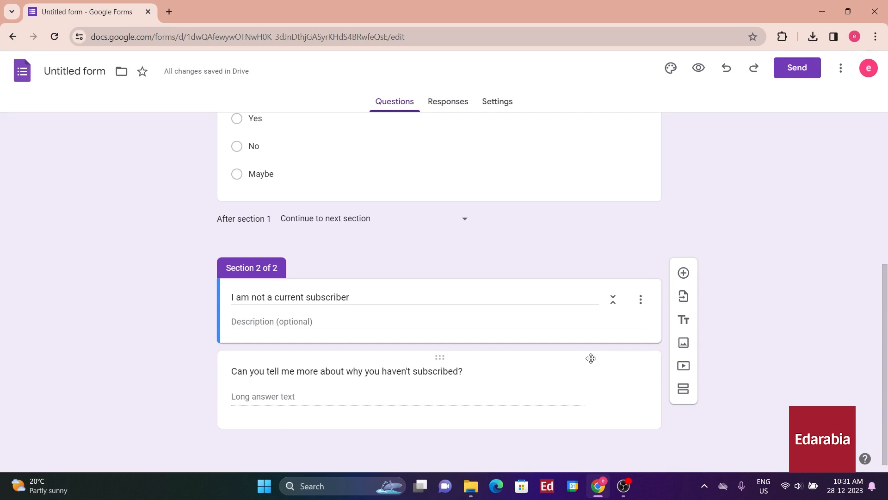
Step: Add a third section after the paragraph question and title it "Additional Questions"
{"action": "scroll", "coordinate": [301, 176], "scroll_direction": "up", "scroll_amount": 1}
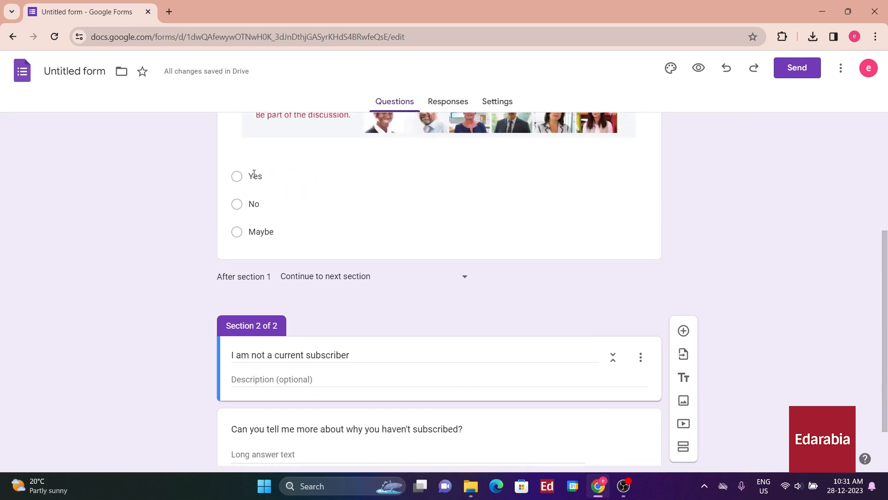
{"action": "scroll", "coordinate": [501, 267], "scroll_direction": "down", "scroll_amount": 1}
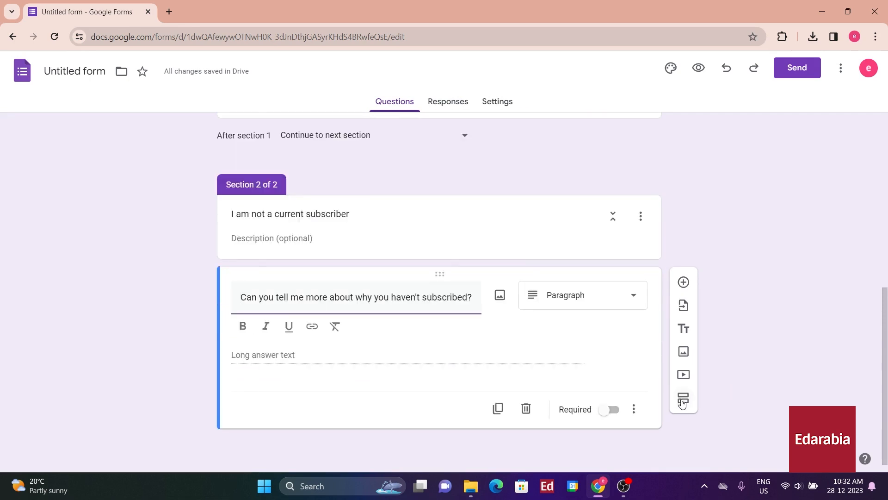
{"action": "left_click", "coordinate": [682, 404]}
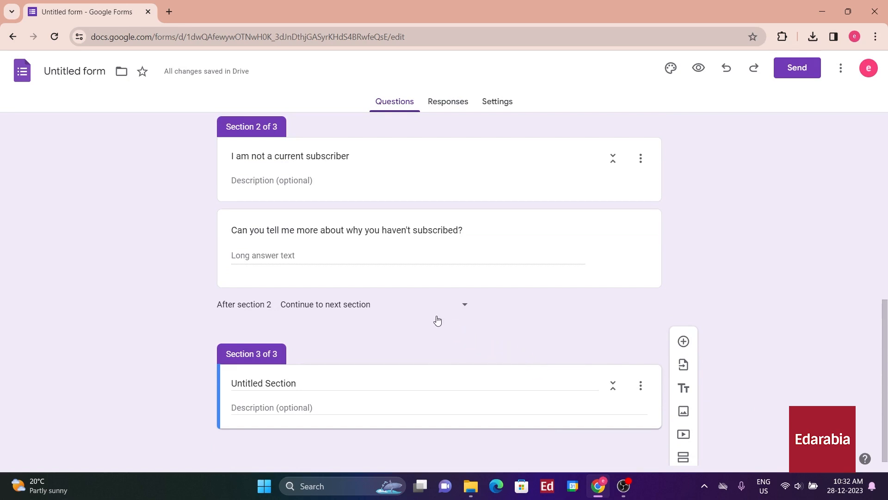
{"action": "left_click", "coordinate": [379, 382]}
{"action": "type", "text": "Additional Questions"}
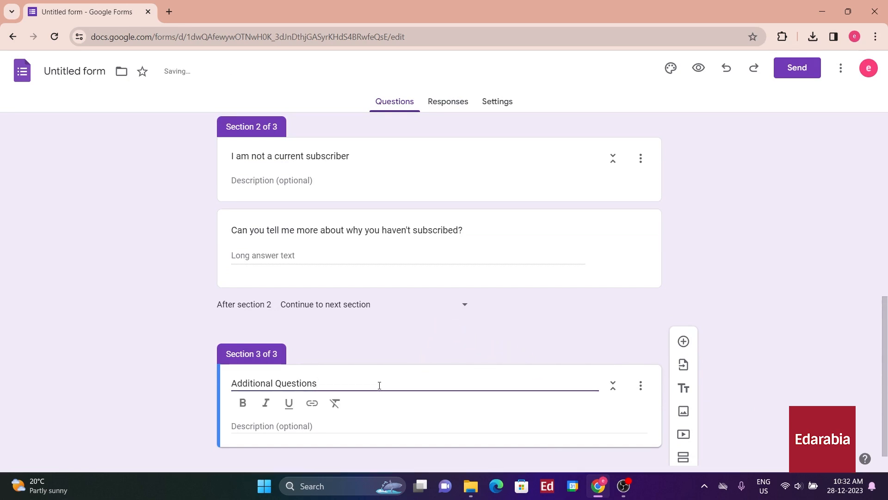
{"action": "left_click", "coordinate": [187, 384]}
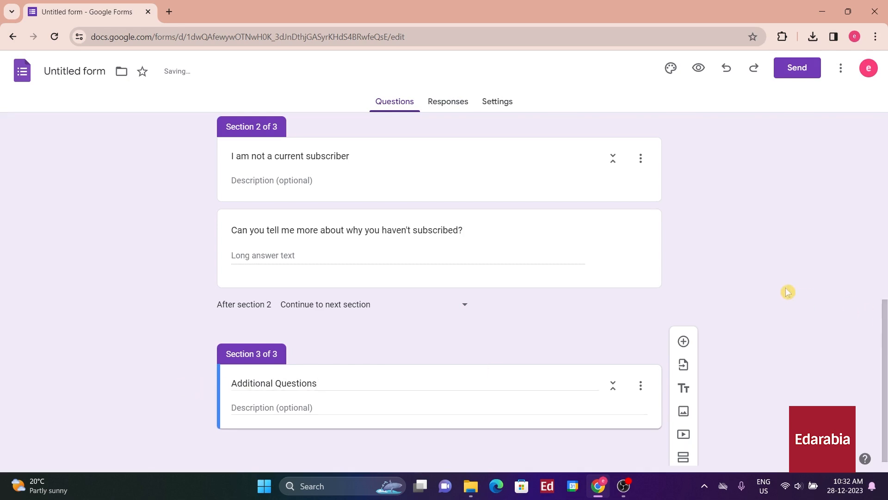
Step: Turn on going to a section based on the answer for the YouTube subscription question
{"action": "scroll", "coordinate": [758, 335], "scroll_direction": "down", "scroll_amount": 1}
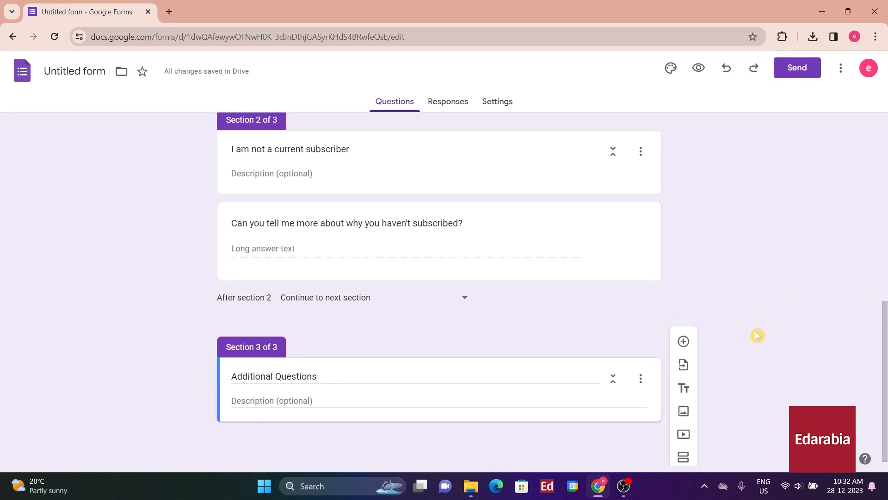
{"action": "scroll", "coordinate": [758, 334], "scroll_direction": "up", "scroll_amount": 10}
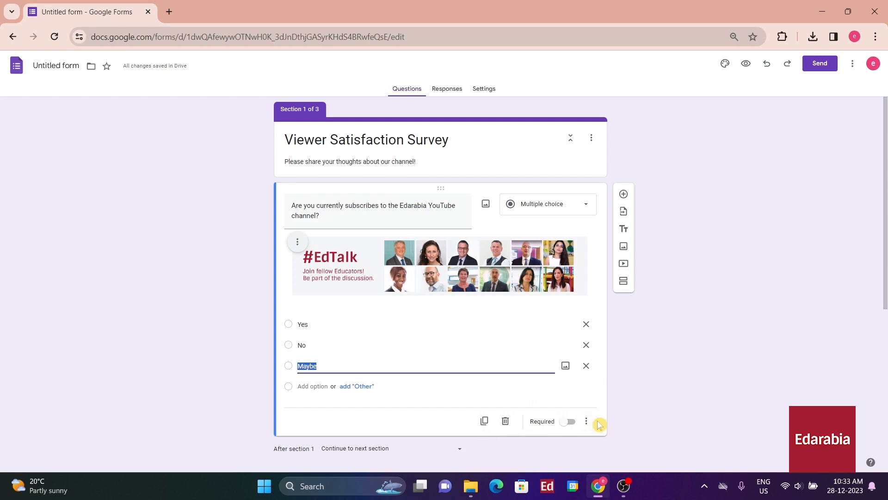
{"action": "left_click", "coordinate": [587, 421]}
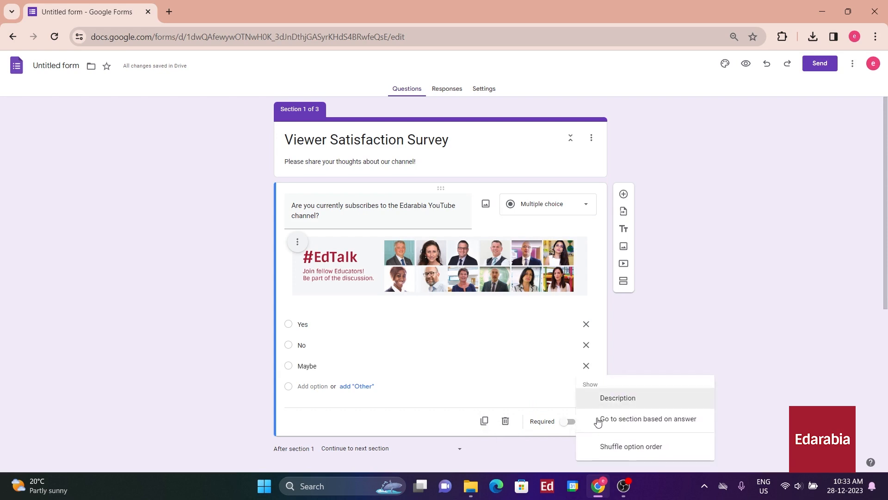
{"action": "left_click", "coordinate": [642, 420]}
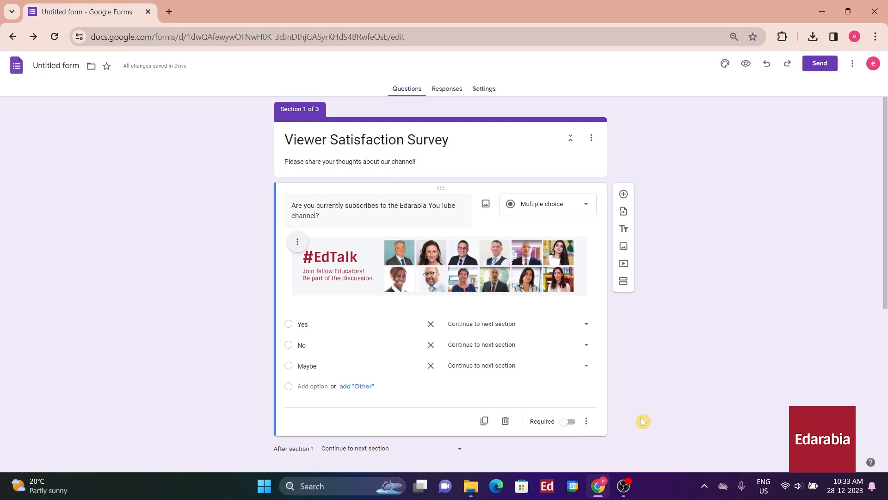
Step: Route the Yes and Maybe answers to section 3 (Additional Questions) and No to section 2 (I am not a current subscriber)
{"action": "left_click", "coordinate": [583, 328]}
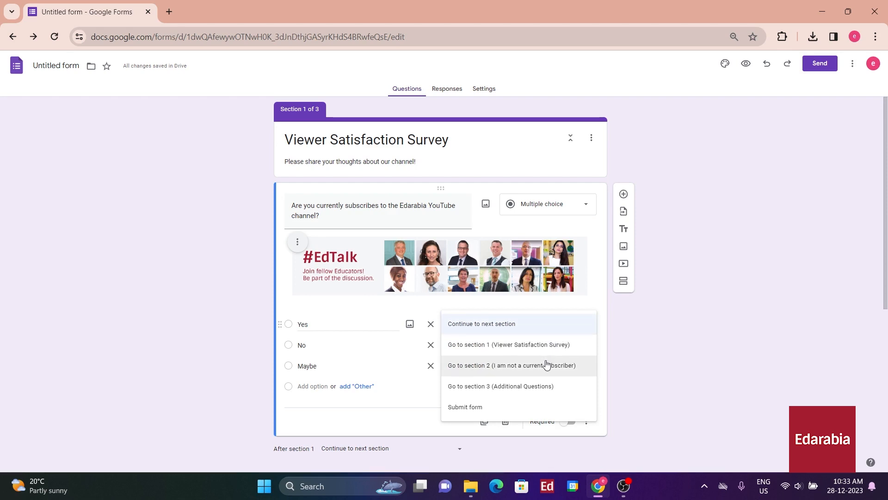
{"action": "left_click", "coordinate": [520, 394]}
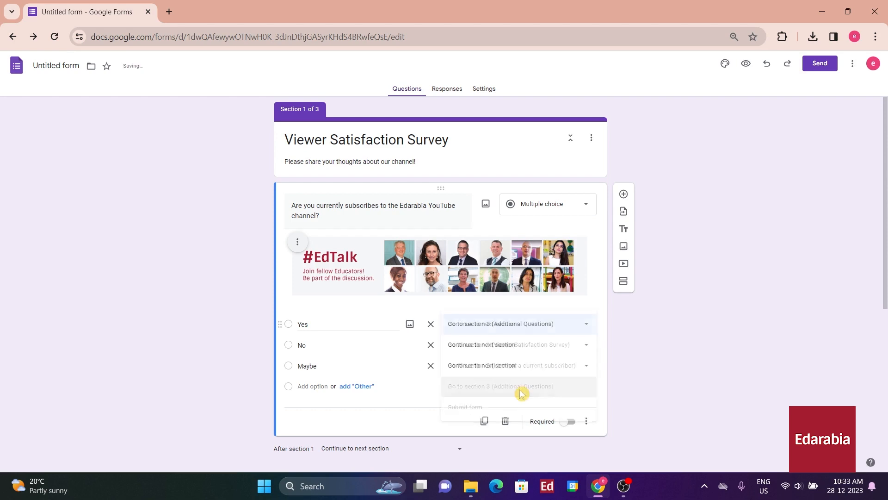
{"action": "left_click", "coordinate": [586, 350]}
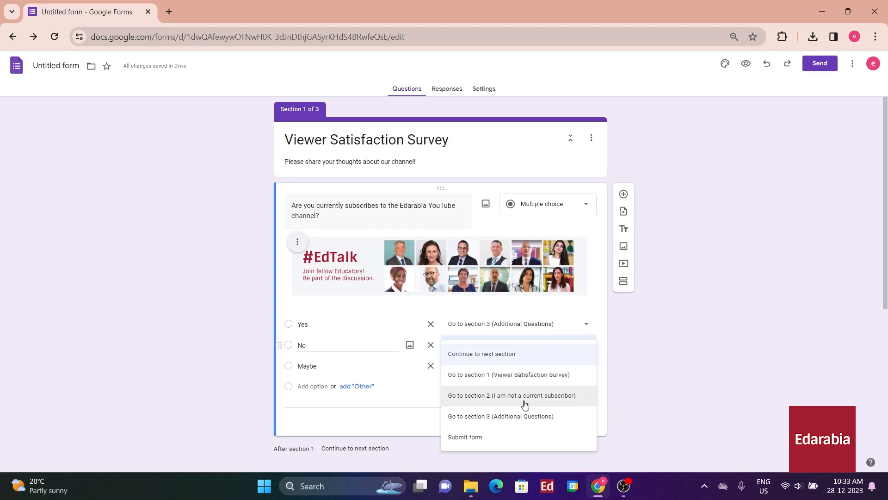
{"action": "left_click", "coordinate": [576, 395]}
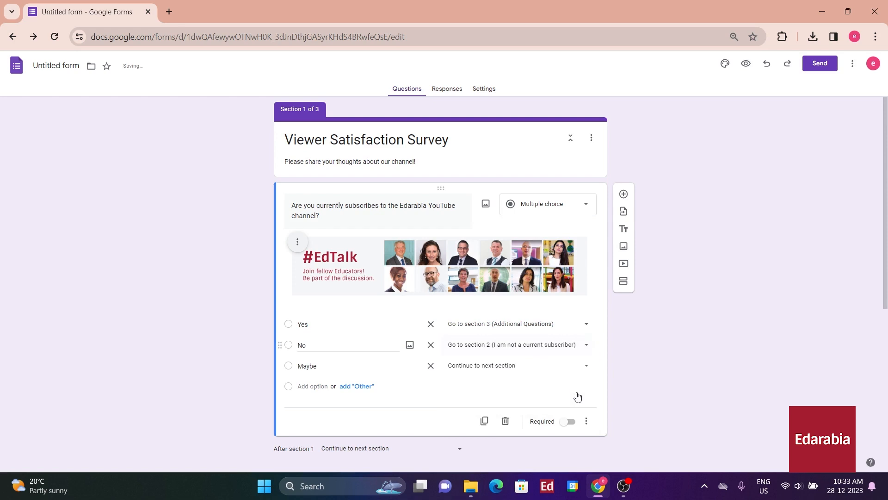
{"action": "left_click", "coordinate": [571, 366]}
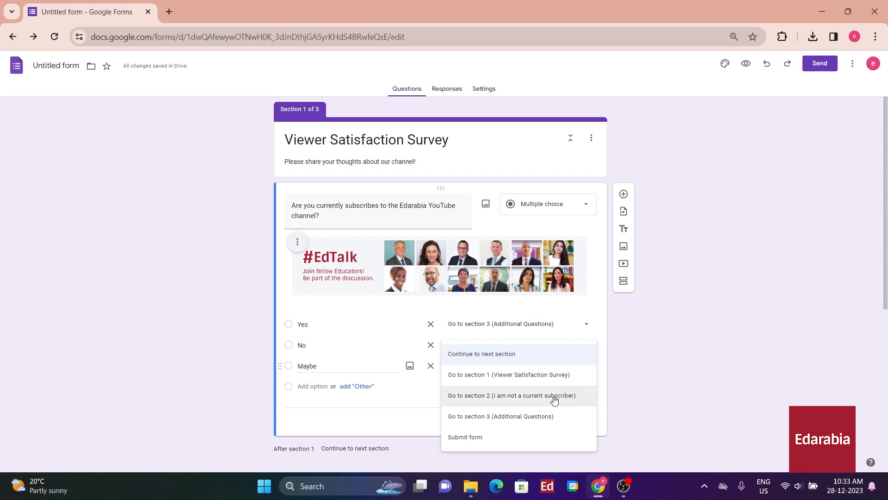
{"action": "left_click", "coordinate": [545, 417]}
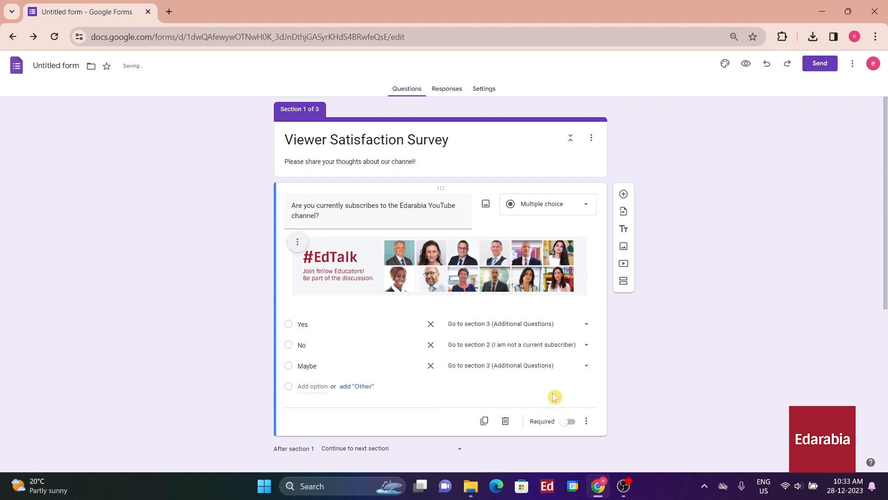
{"action": "left_click", "coordinate": [565, 366]}
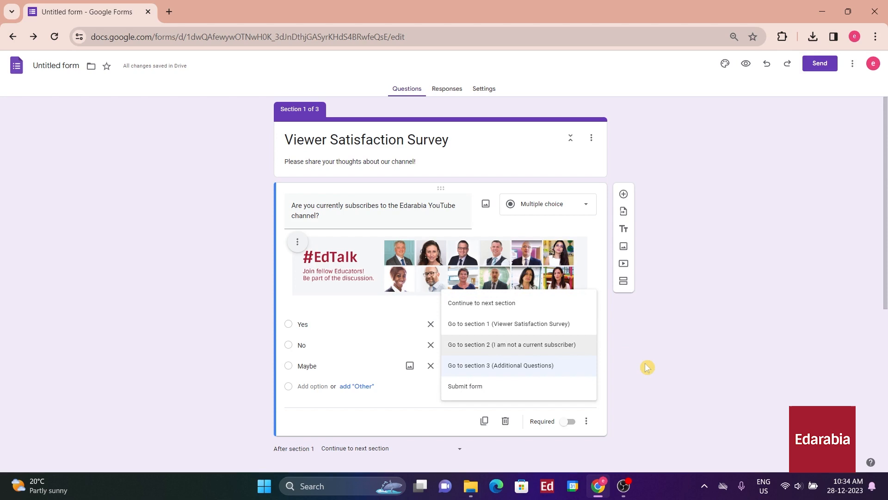
{"action": "left_click", "coordinate": [541, 366]}
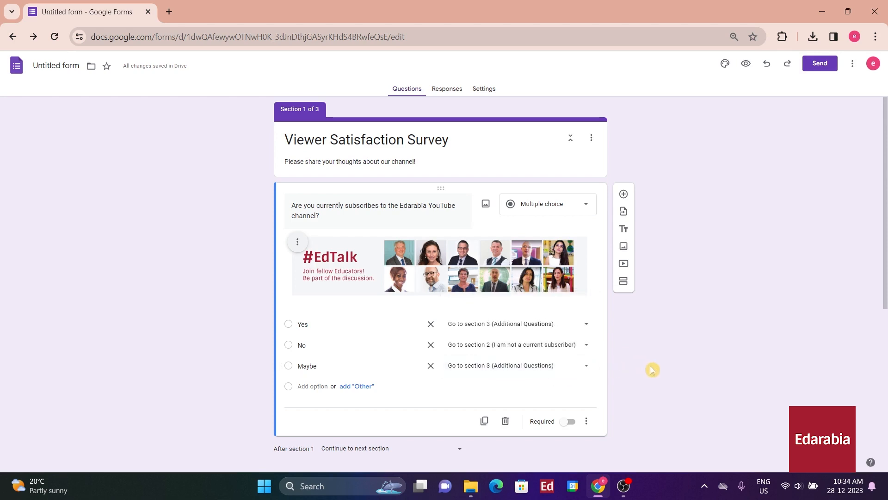
Step: Set the form to go to section 3 (Additional Questions) after section 1
{"action": "scroll", "coordinate": [652, 369], "scroll_direction": "down", "scroll_amount": 1}
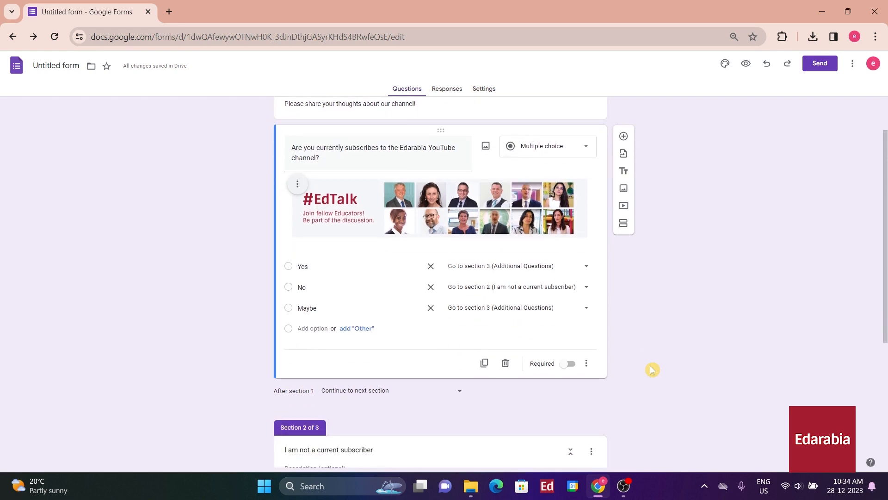
{"action": "scroll", "coordinate": [652, 369], "scroll_direction": "down", "scroll_amount": 2}
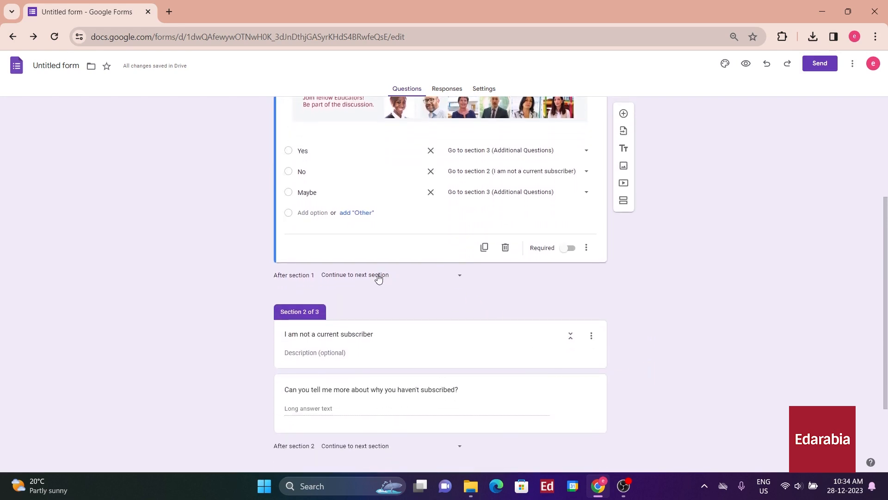
{"action": "left_click", "coordinate": [303, 276]}
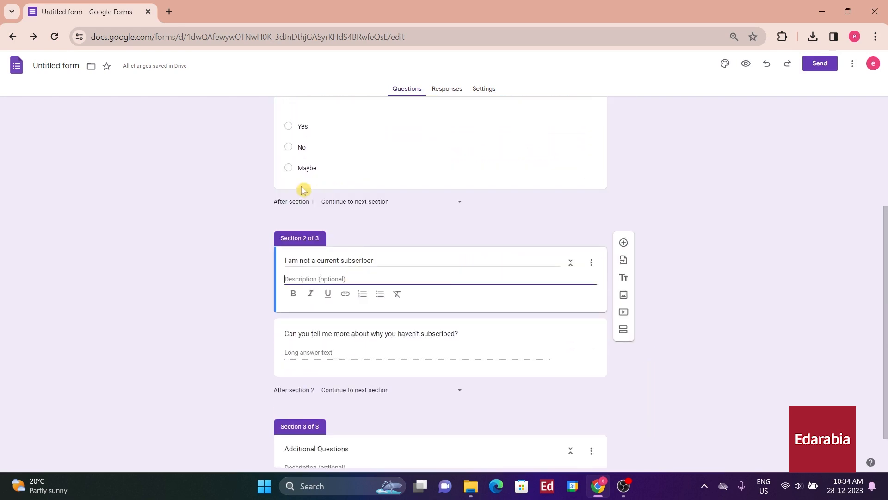
{"action": "left_click", "coordinate": [356, 202]}
{"action": "left_click", "coordinate": [511, 225]}
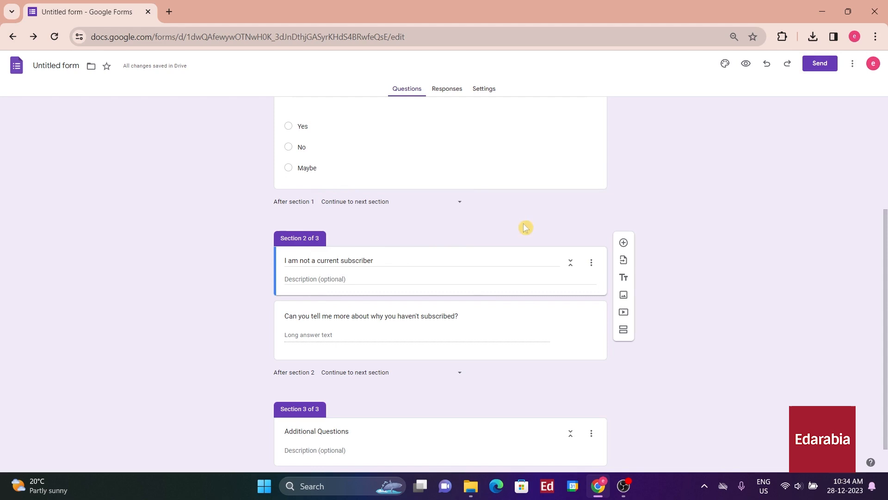
{"action": "scroll", "coordinate": [542, 229], "scroll_direction": "up", "scroll_amount": 1}
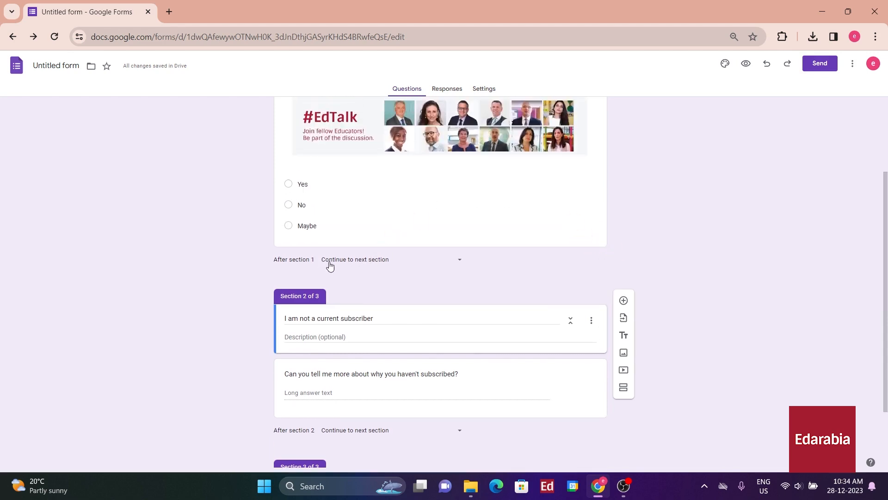
{"action": "left_click", "coordinate": [400, 260]}
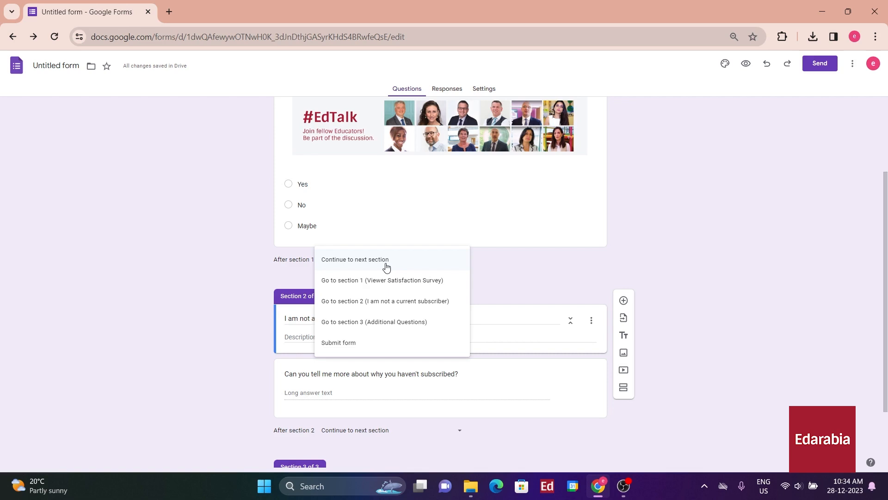
{"action": "left_click", "coordinate": [403, 326]}
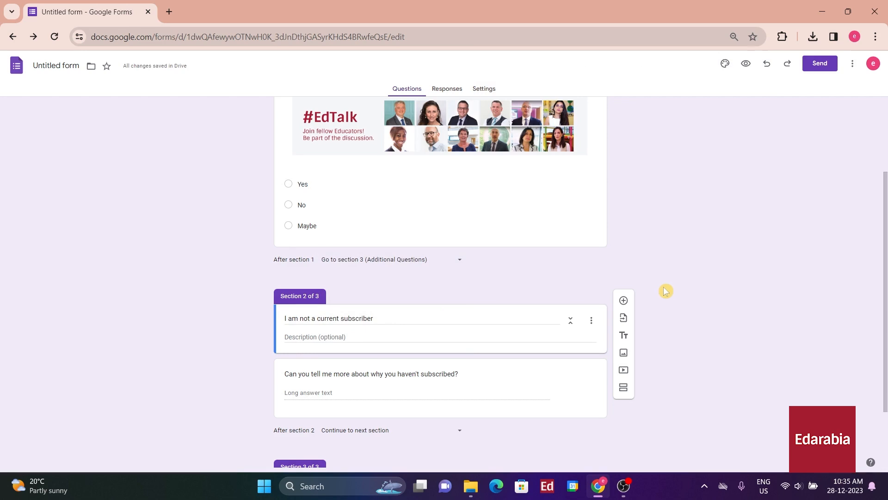
Step: Preview the form and test which section the Yes answer leads to, returning to the first page
{"action": "scroll", "coordinate": [667, 290], "scroll_direction": "up", "scroll_amount": 2}
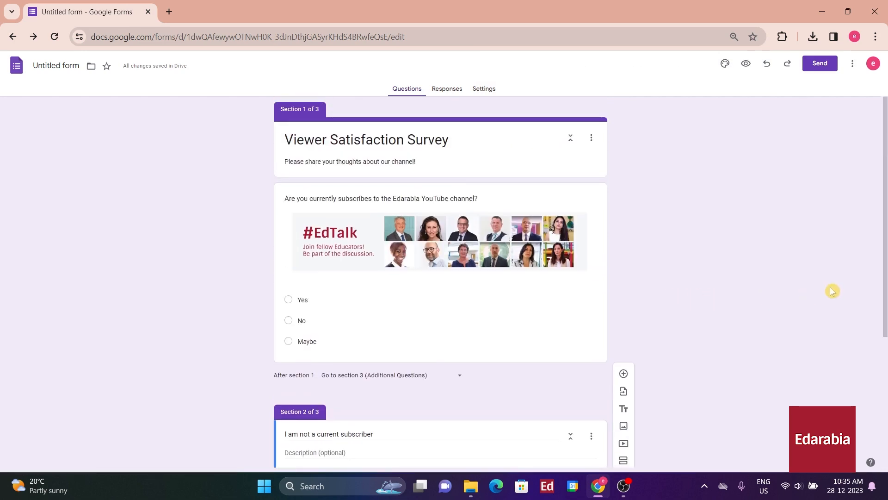
{"action": "left_click", "coordinate": [750, 69]}
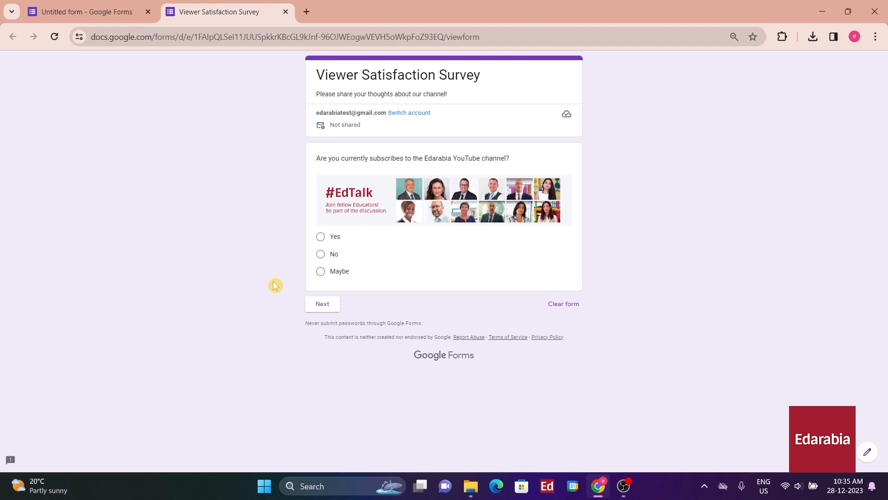
{"action": "left_click", "coordinate": [321, 237]}
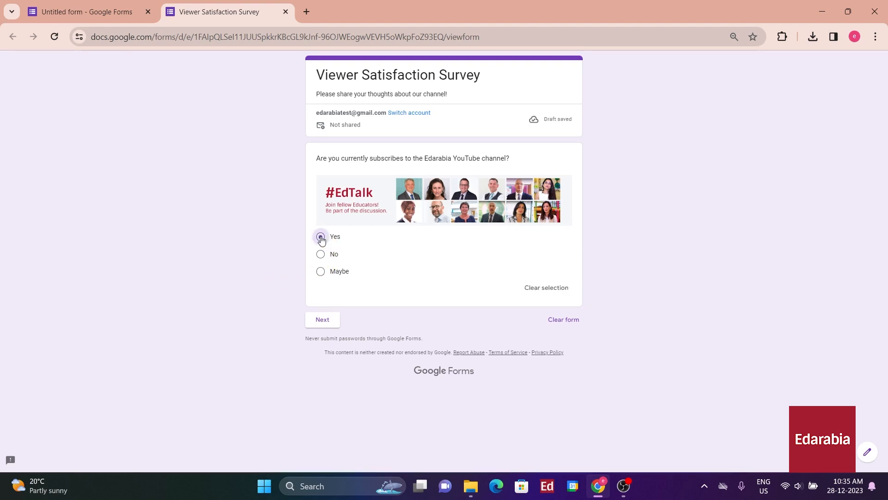
{"action": "left_click", "coordinate": [320, 319]}
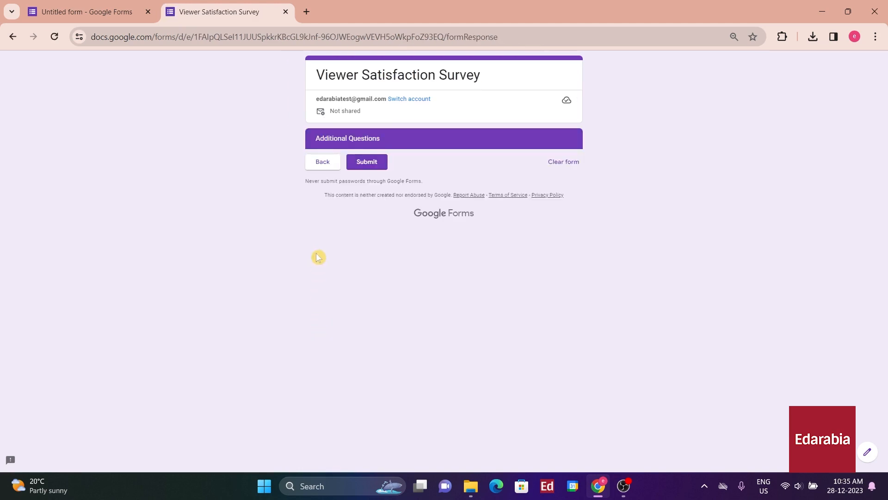
{"action": "left_click", "coordinate": [323, 161]}
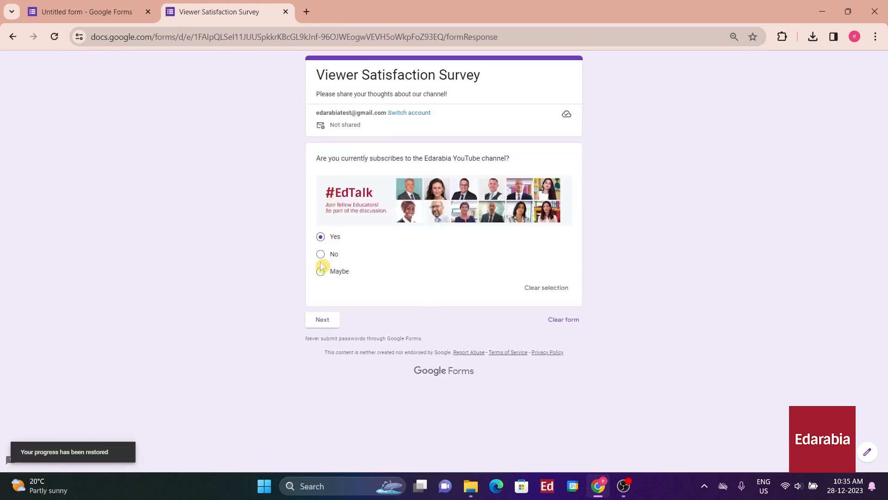
Step: Test in the preview which sections the No and Maybe answers lead to
{"action": "left_click", "coordinate": [320, 254]}
{"action": "left_click", "coordinate": [322, 319]}
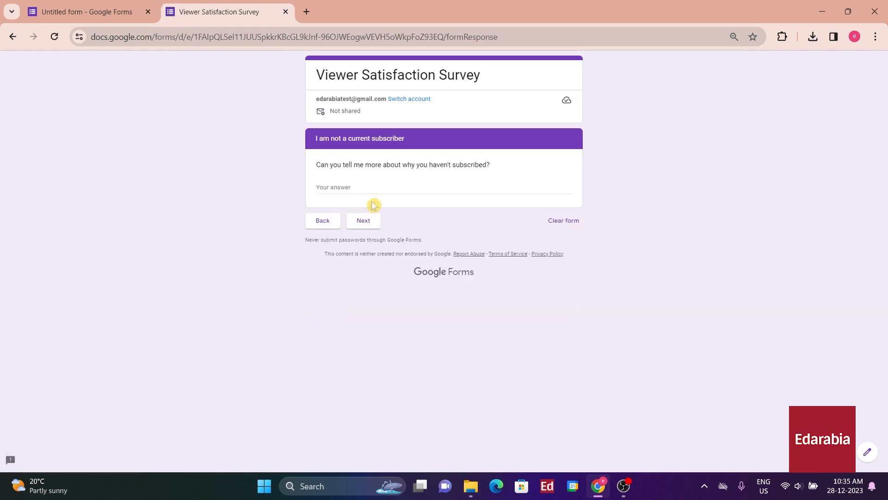
{"action": "left_click", "coordinate": [320, 221]}
{"action": "left_click", "coordinate": [320, 272]}
{"action": "left_click", "coordinate": [326, 322]}
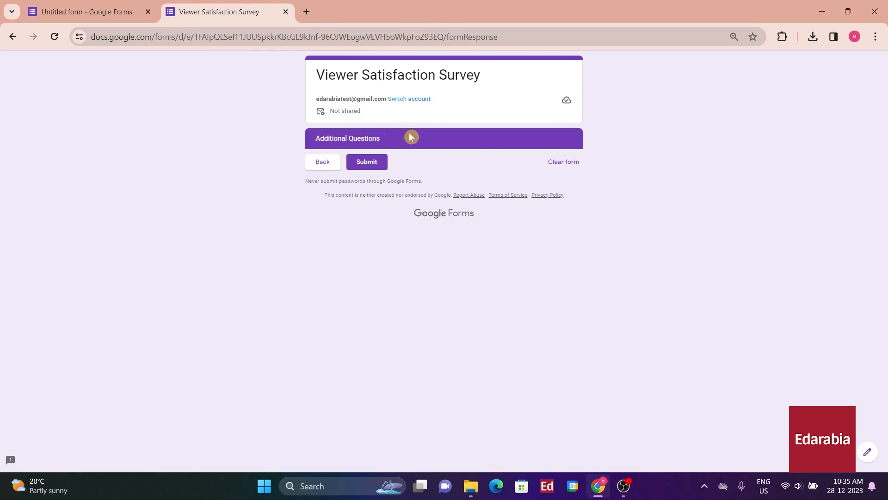
Step: Clear the answer in the preview, test which section follows without a selection, and close the preview
{"action": "left_click", "coordinate": [313, 166]}
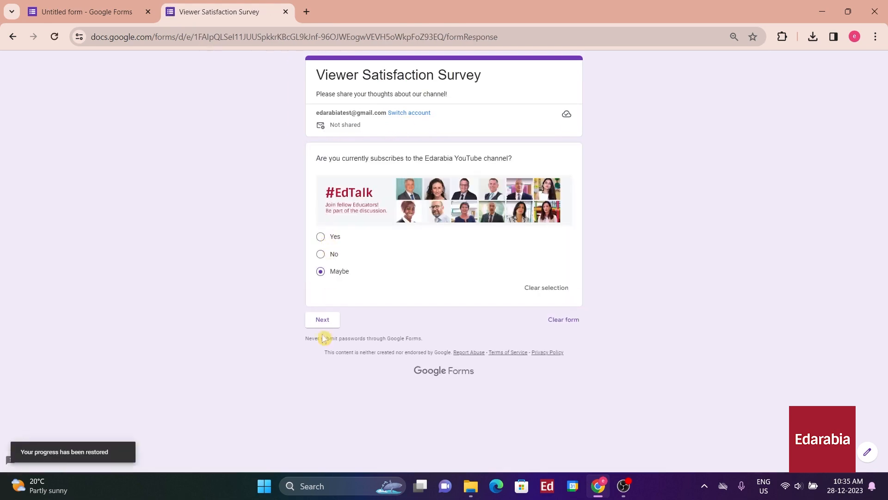
{"action": "left_click", "coordinate": [549, 288]}
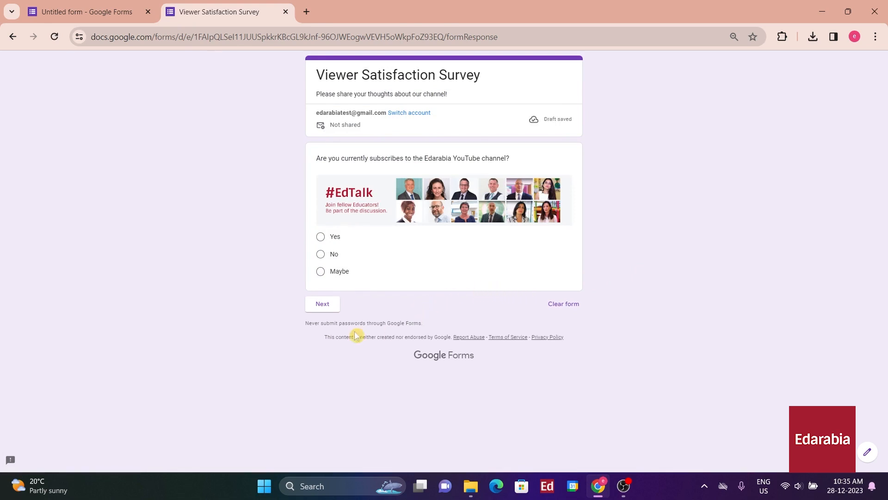
{"action": "left_click", "coordinate": [322, 304]}
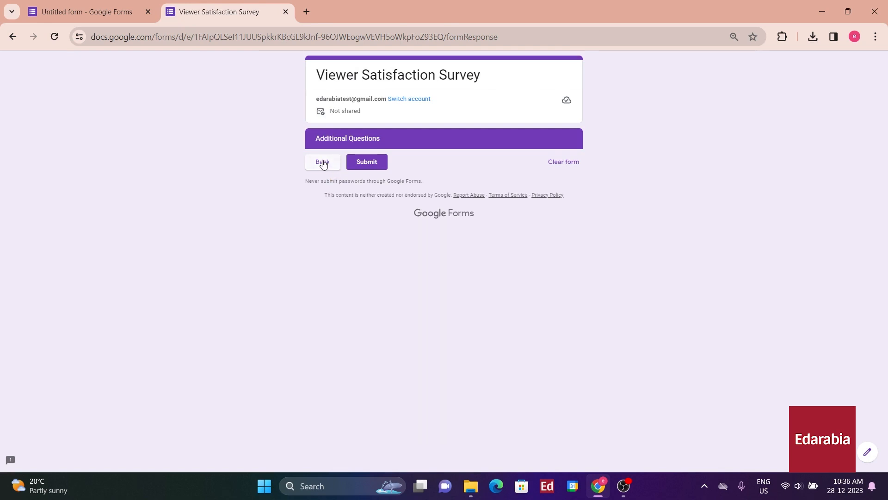
{"action": "left_click", "coordinate": [323, 163]}
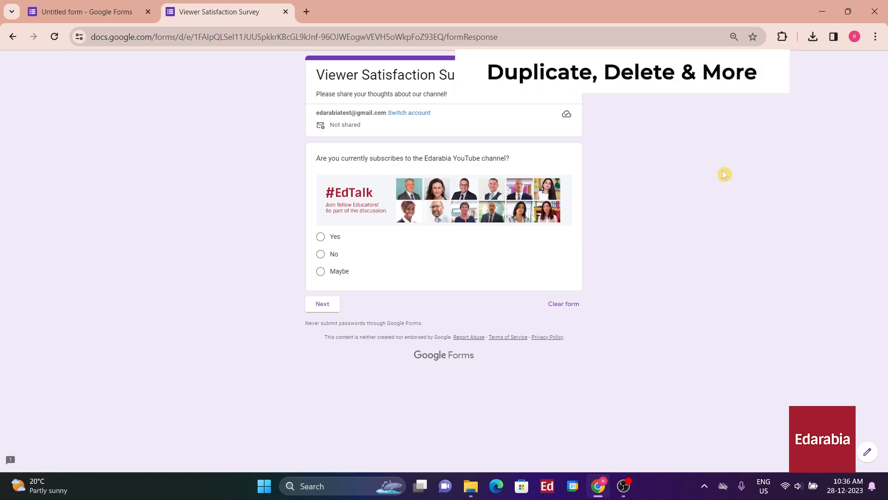
{"action": "left_click", "coordinate": [285, 13]}
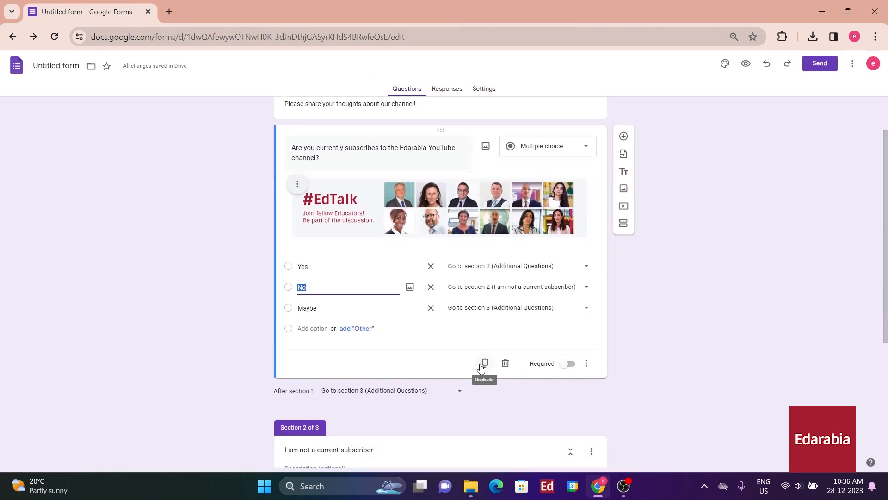
Step: Duplicate the subscription question in section 1 and delete the copy
{"action": "left_click", "coordinate": [483, 364]}
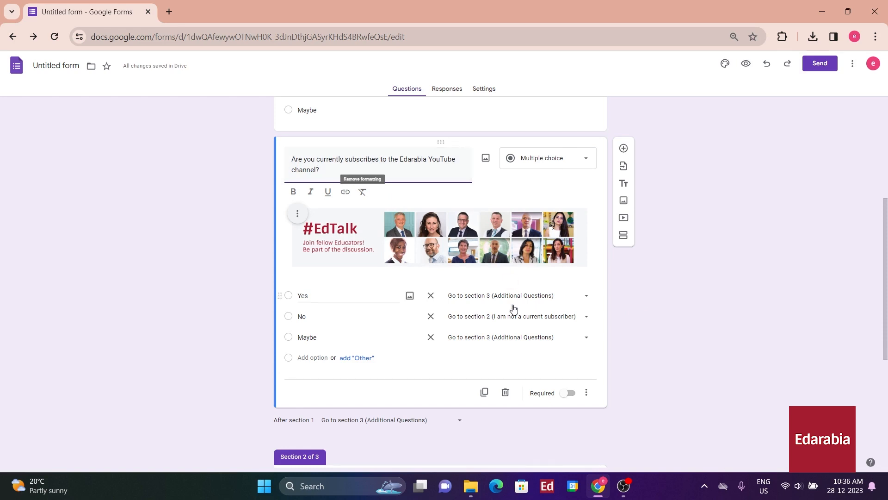
{"action": "left_click", "coordinate": [506, 394]}
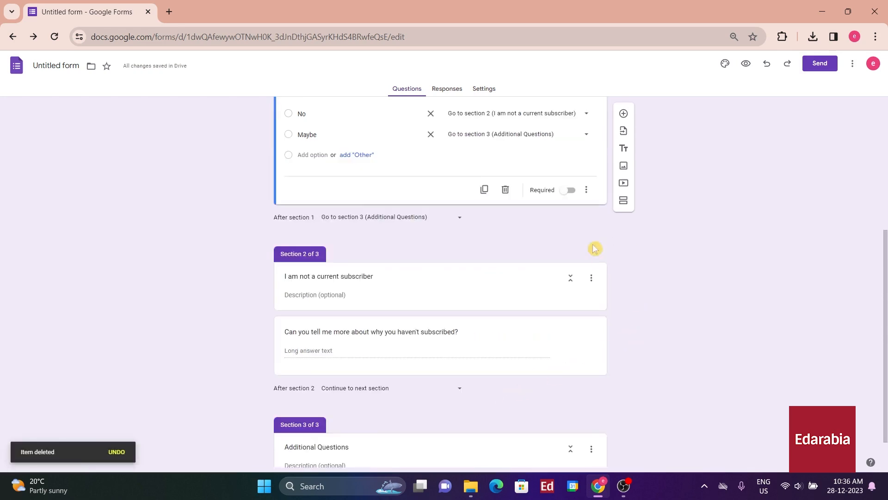
{"action": "scroll", "coordinate": [600, 259], "scroll_direction": "up", "scroll_amount": 4}
{"action": "scroll", "coordinate": [628, 375], "scroll_direction": "up", "scroll_amount": 1}
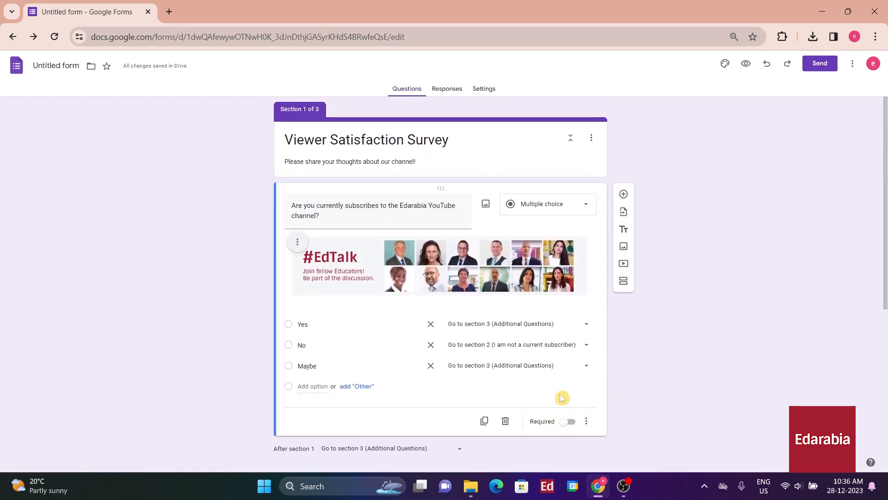
Step: Switch the subscription question's Required setting on and off again, and view the question's additional options
{"action": "left_click", "coordinate": [569, 422]}
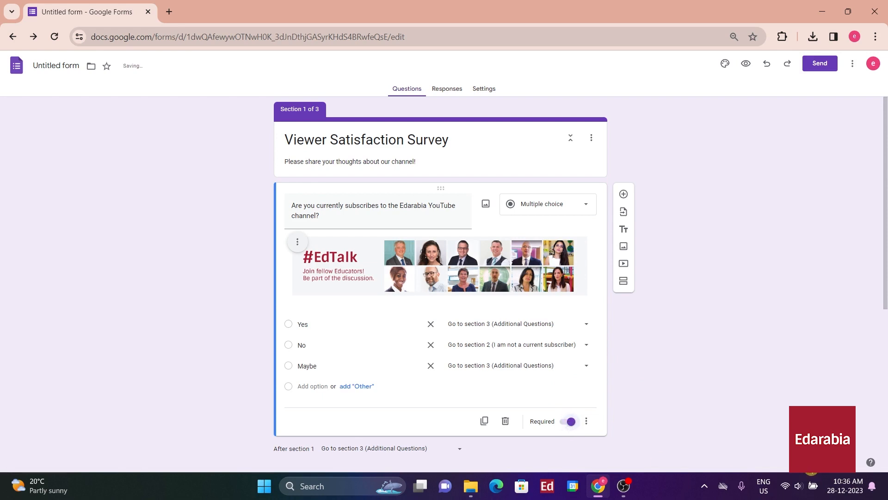
{"action": "left_click", "coordinate": [569, 424]}
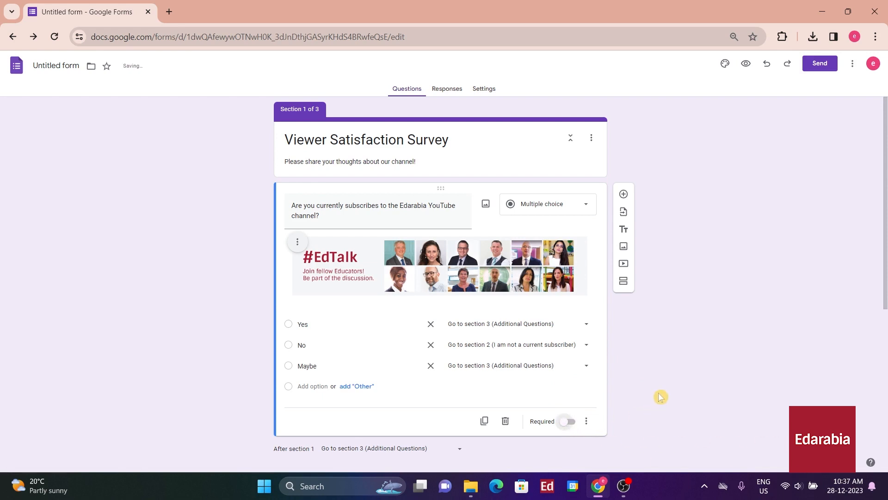
{"action": "scroll", "coordinate": [660, 396], "scroll_direction": "down", "scroll_amount": 1}
{"action": "left_click", "coordinate": [587, 368]}
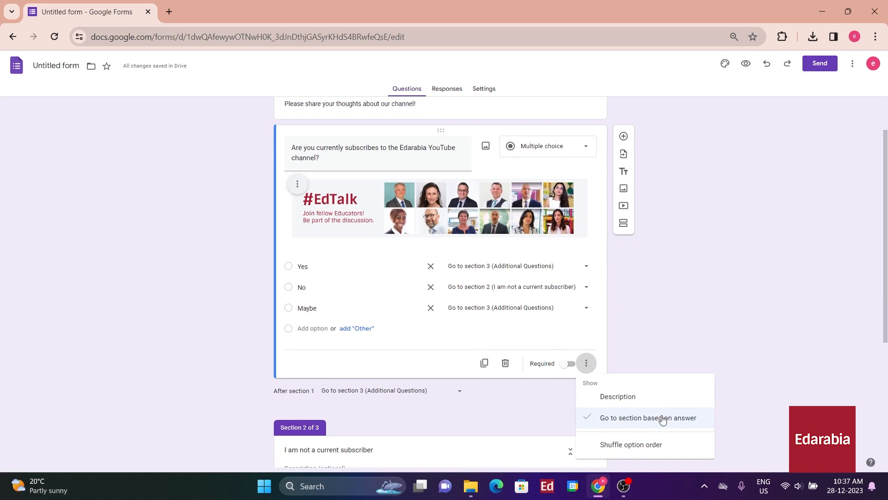
{"action": "left_click", "coordinate": [665, 349]}
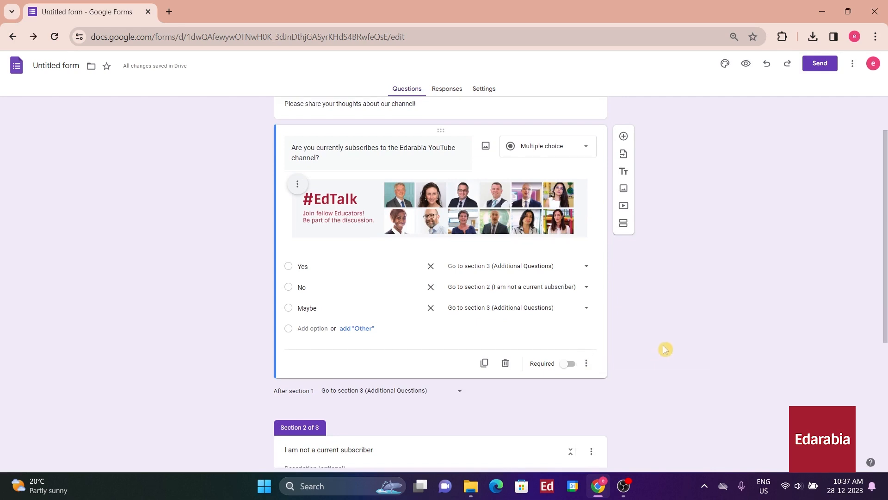
{"action": "scroll", "coordinate": [509, 327], "scroll_direction": "up", "scroll_amount": 1}
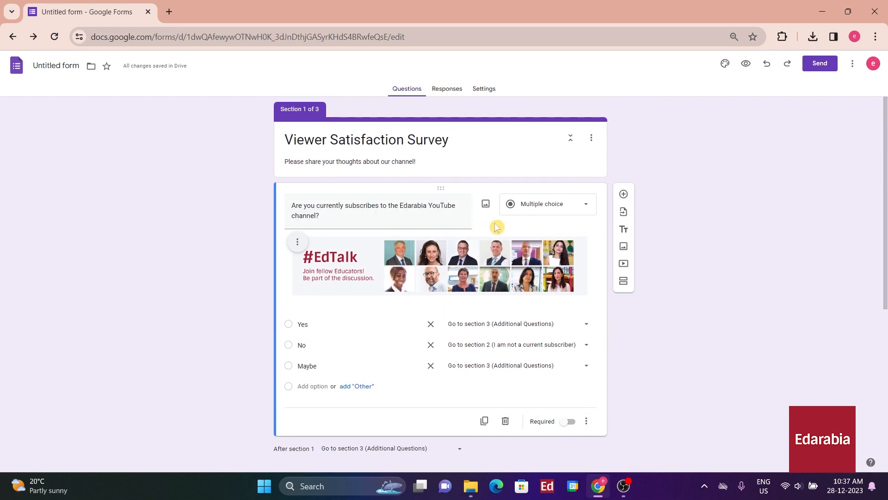
Step: Show the description field on the subscription question and hide it again
{"action": "left_click", "coordinate": [586, 421]}
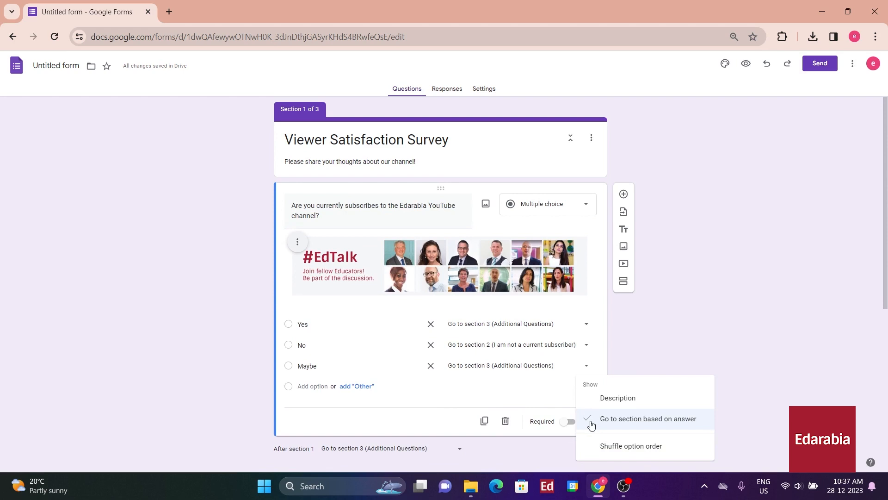
{"action": "left_click", "coordinate": [666, 402]}
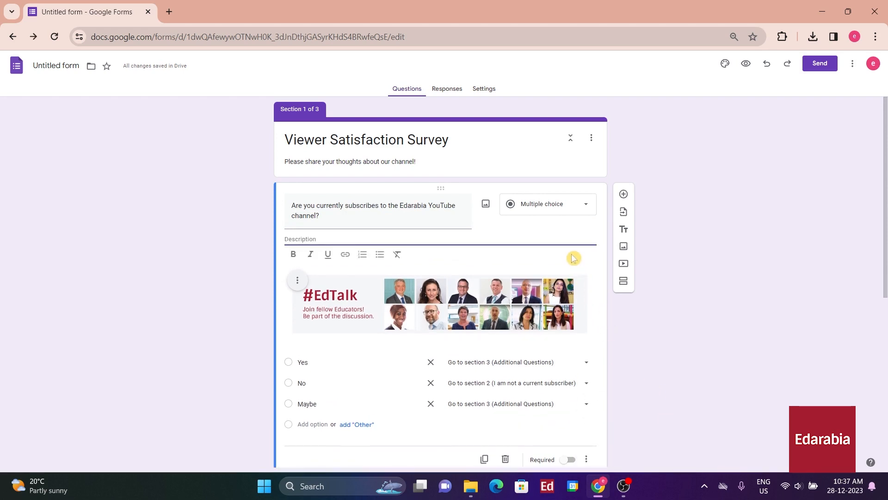
{"action": "left_click", "coordinate": [586, 459]}
{"action": "left_click", "coordinate": [624, 396]}
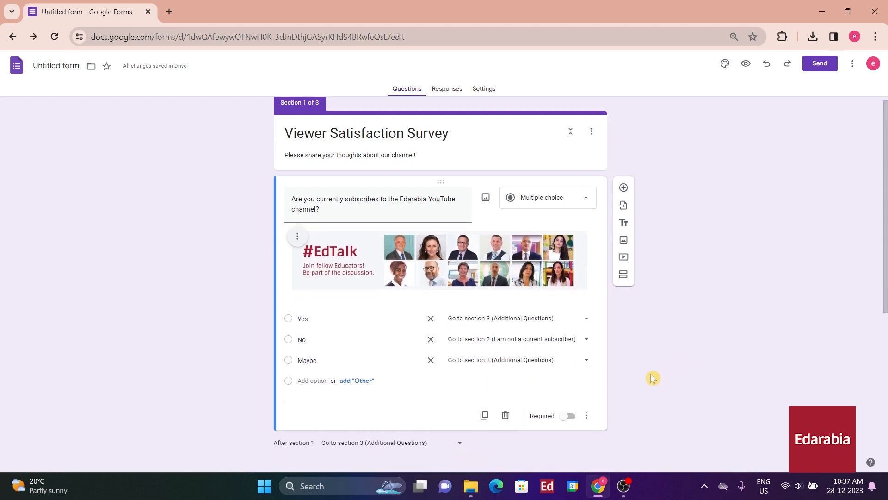
Step: Turn on Shuffle option order for the subscription question and reload the form preview to check the answer order
{"action": "left_click", "coordinate": [587, 415]}
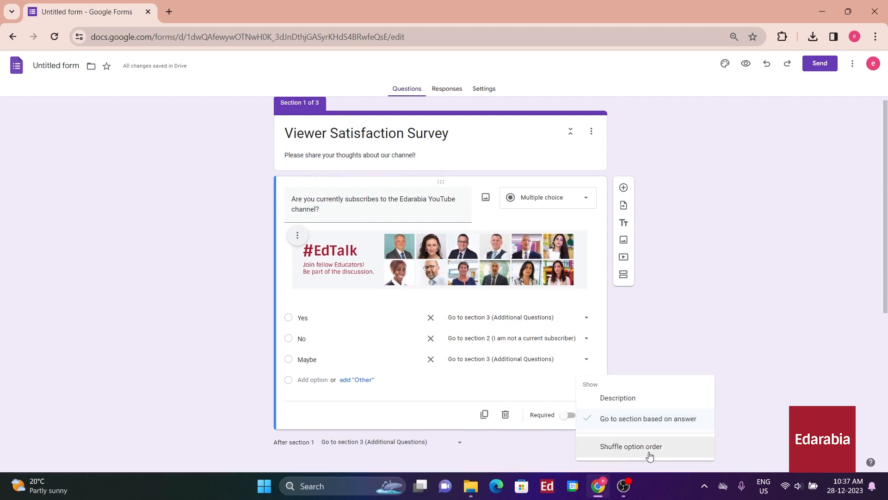
{"action": "left_click", "coordinate": [674, 450]}
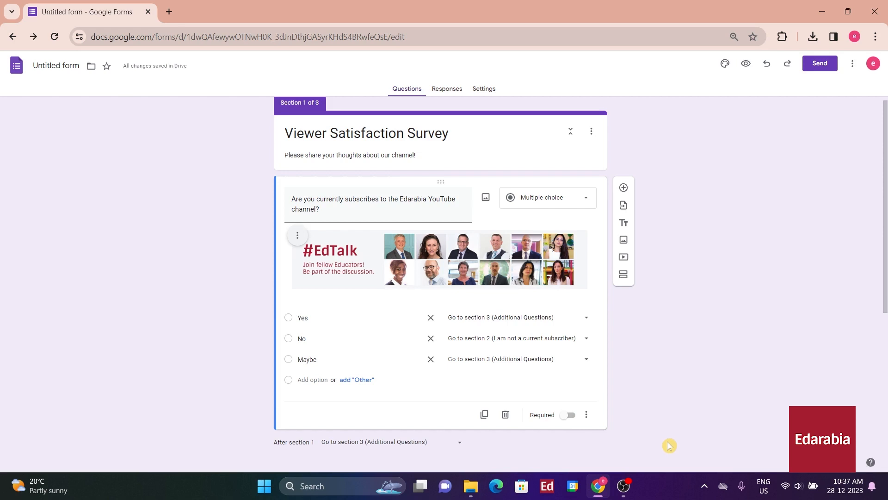
{"action": "left_click", "coordinate": [746, 64]}
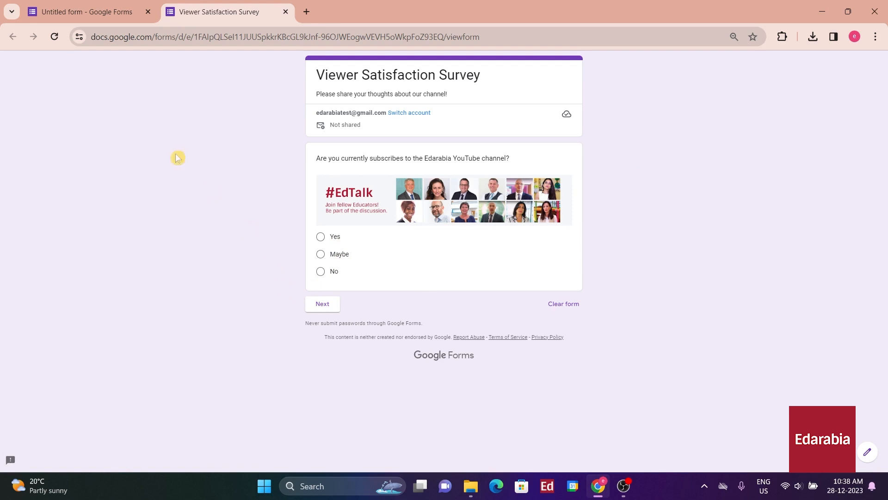
{"action": "left_click", "coordinate": [55, 37]}
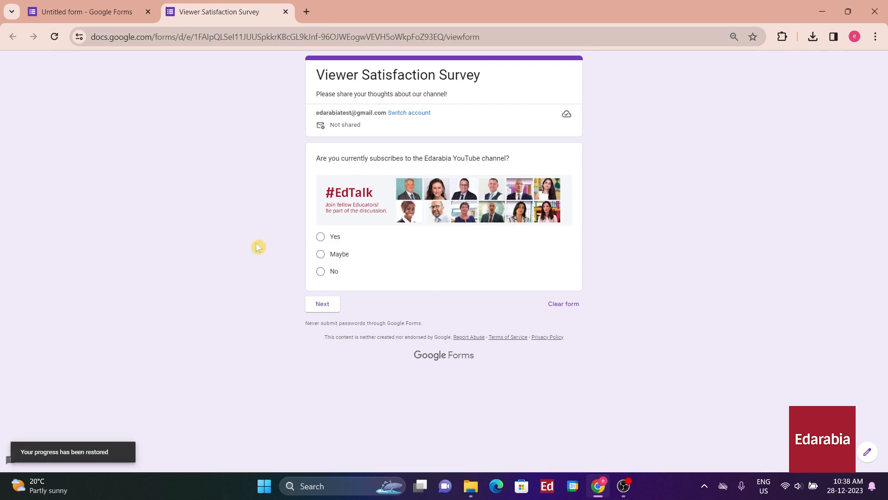
{"action": "left_click", "coordinate": [55, 37]}
{"action": "left_click", "coordinate": [54, 37]}
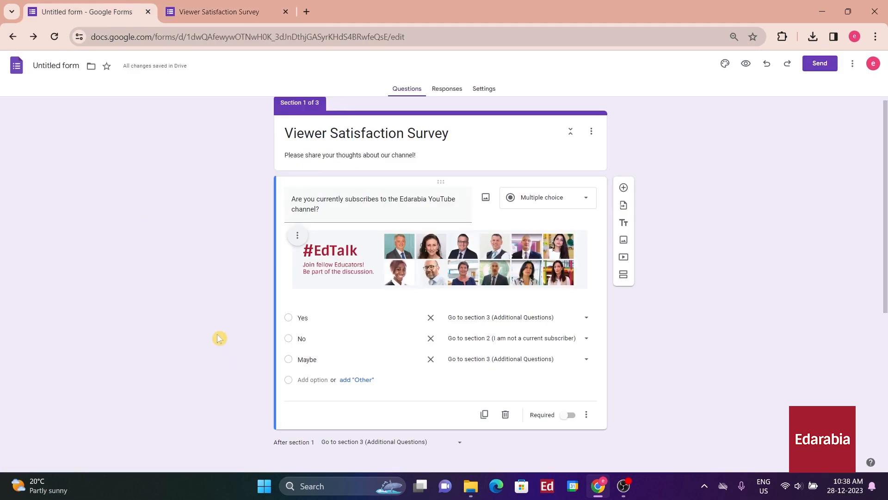
Step: Add the short answer question "What video would you like to most see next?" to section 3 (Additional Questions)
{"action": "scroll", "coordinate": [224, 320], "scroll_direction": "down", "scroll_amount": 5}
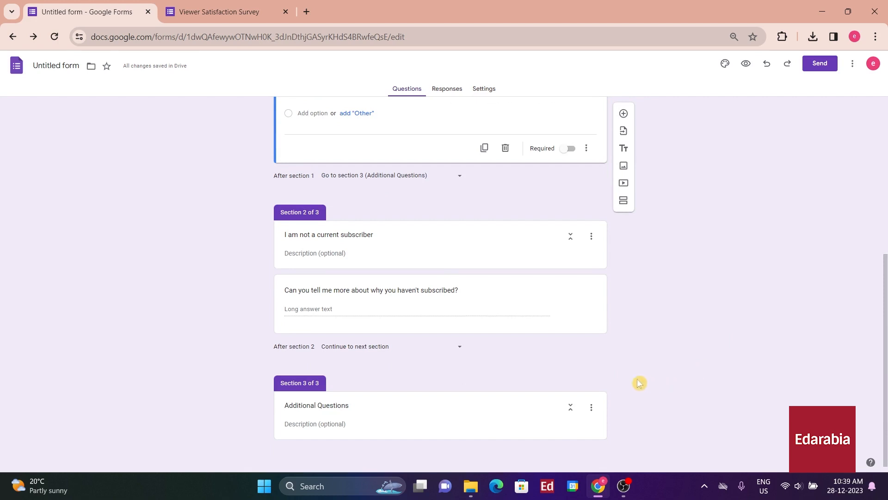
{"action": "left_click", "coordinate": [454, 418]}
{"action": "left_click", "coordinate": [478, 401]}
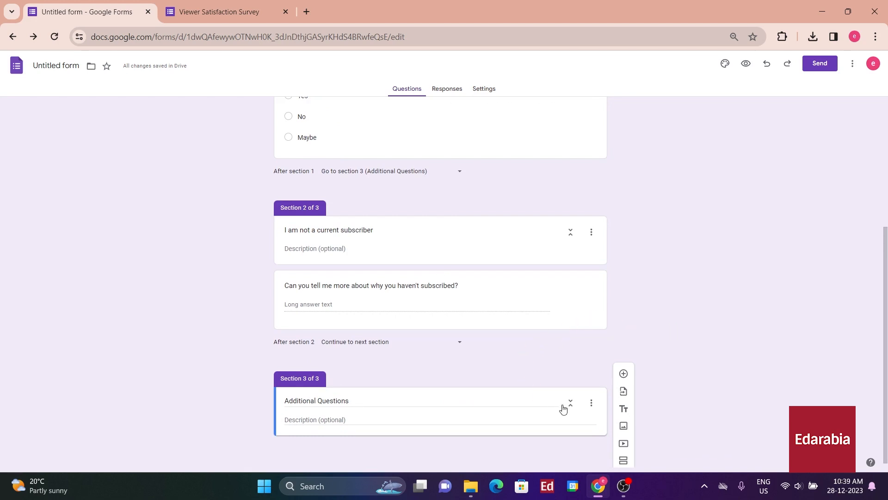
{"action": "left_click", "coordinate": [624, 374]}
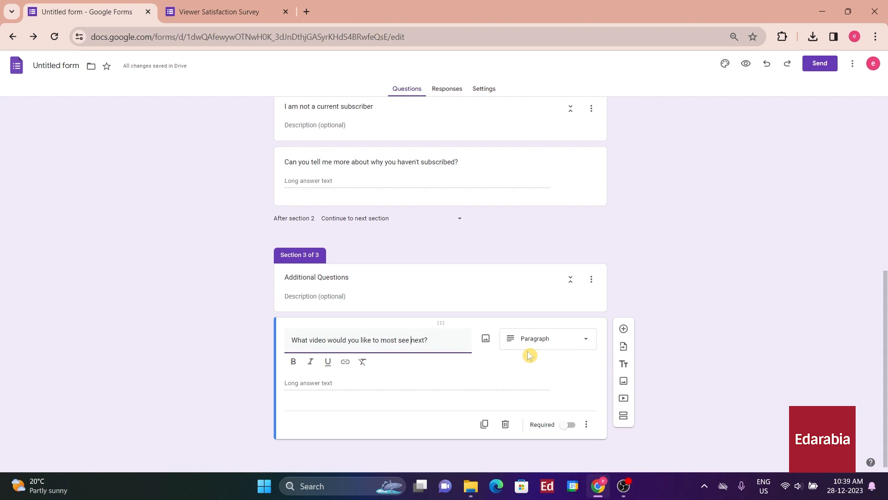
{"action": "left_click", "coordinate": [564, 363]}
{"action": "left_click", "coordinate": [555, 363]}
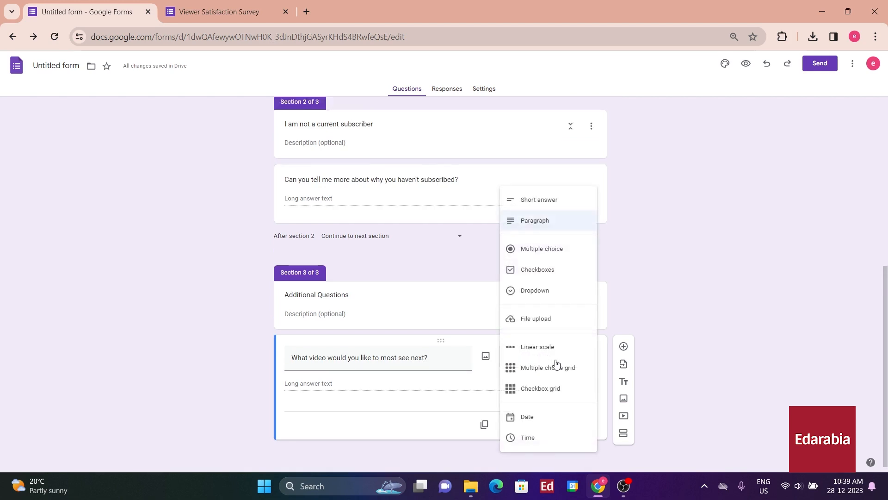
{"action": "left_click", "coordinate": [550, 204]}
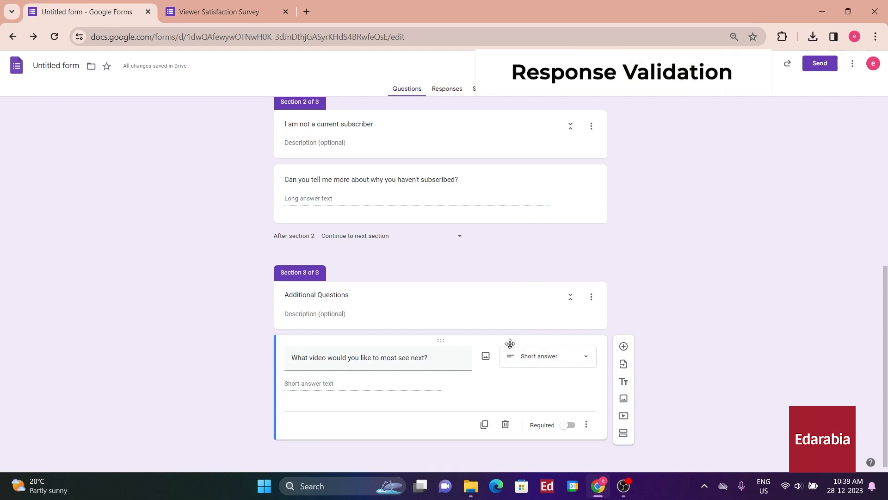
Step: Add response validation to the video question requiring text that contains "Book Summary", and remove the validation again
{"action": "left_click", "coordinate": [585, 430]}
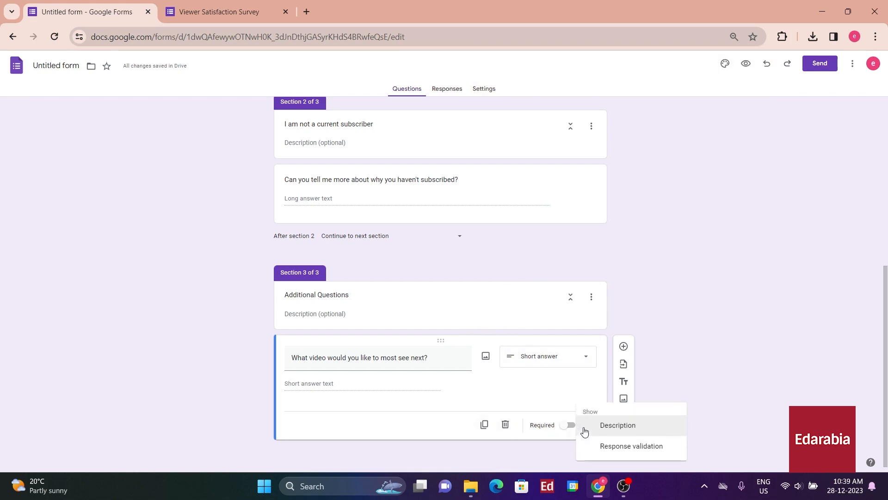
{"action": "left_click", "coordinate": [586, 452]}
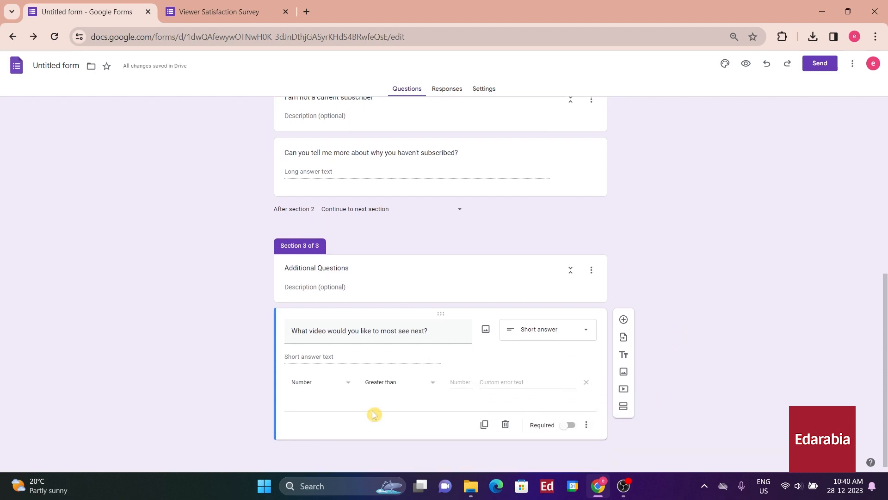
{"action": "left_click", "coordinate": [348, 383]}
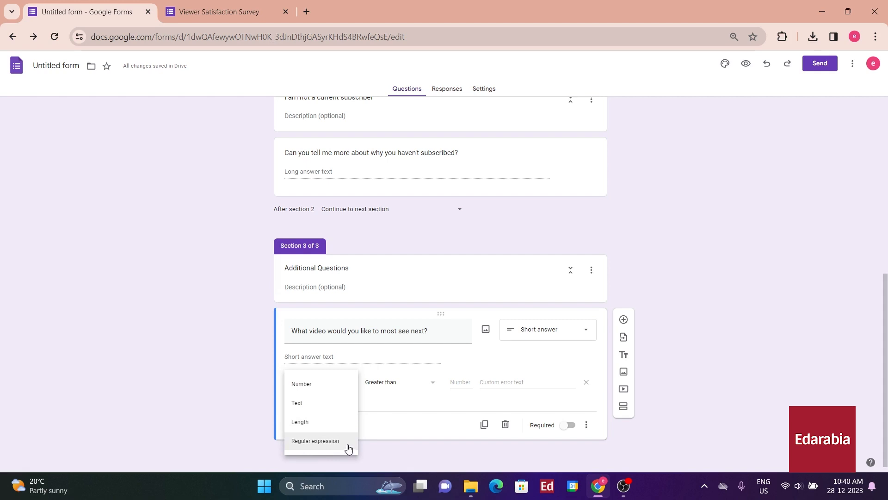
{"action": "left_click", "coordinate": [324, 404]}
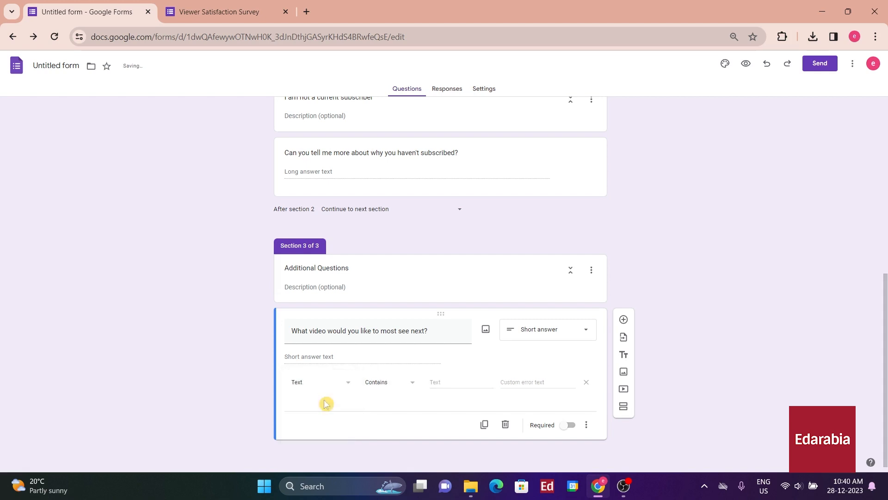
{"action": "type", "text": "Book Summary"}
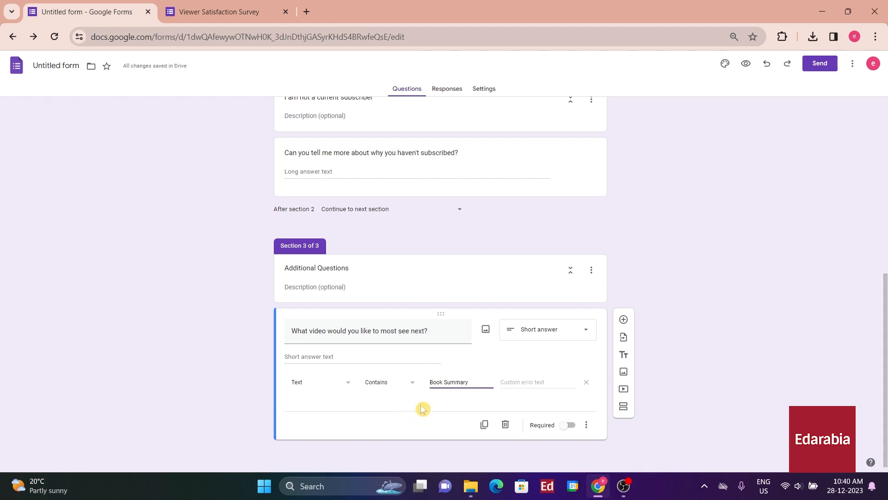
{"action": "left_click", "coordinate": [586, 383]}
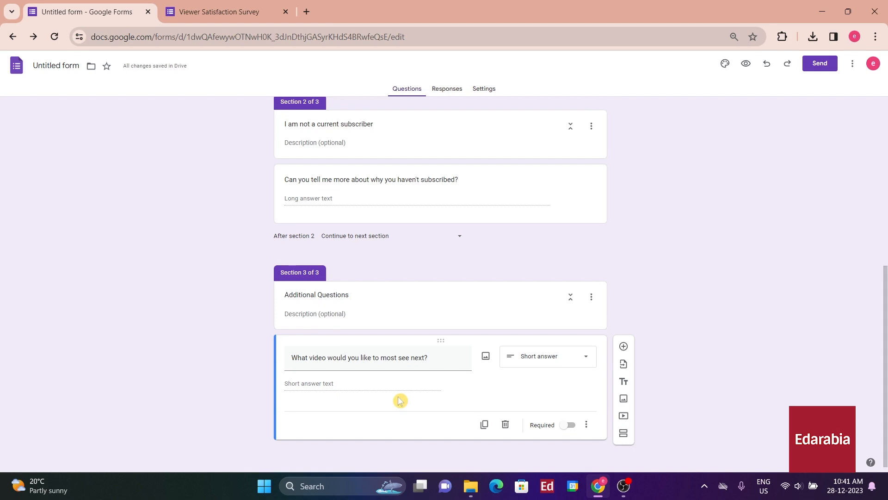
Step: Add a linear scale question below the video question in section 3
{"action": "left_click", "coordinate": [623, 347]}
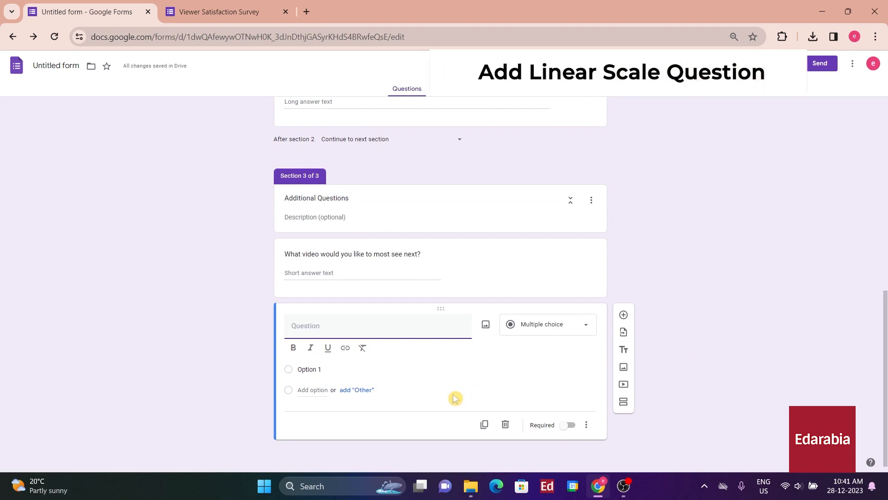
{"action": "left_click", "coordinate": [550, 331]}
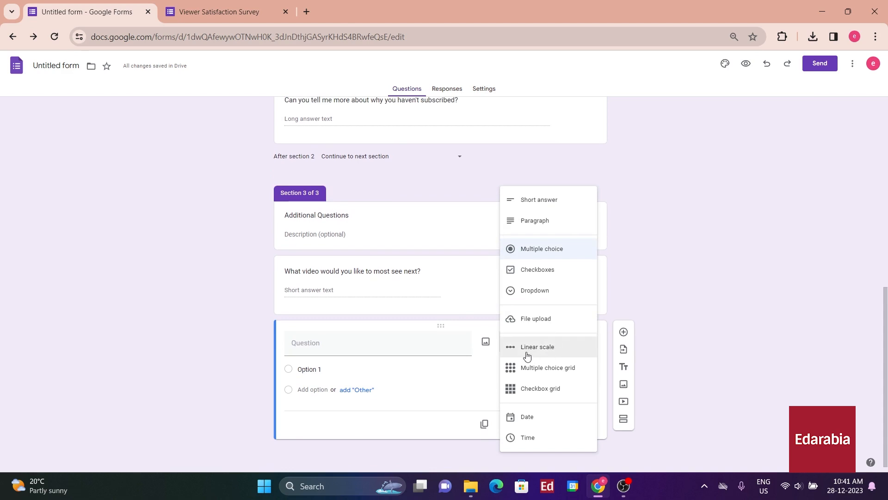
{"action": "left_click", "coordinate": [527, 356]}
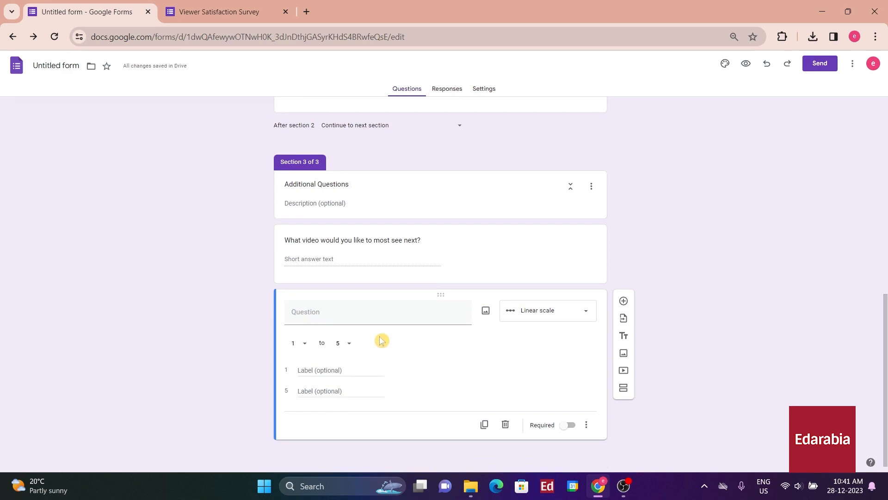
Step: Title the linear scale question "How likely are you to recommend the channel to a friend or student?"
{"action": "left_click", "coordinate": [361, 312]}
{"action": "type", "text": "H"}
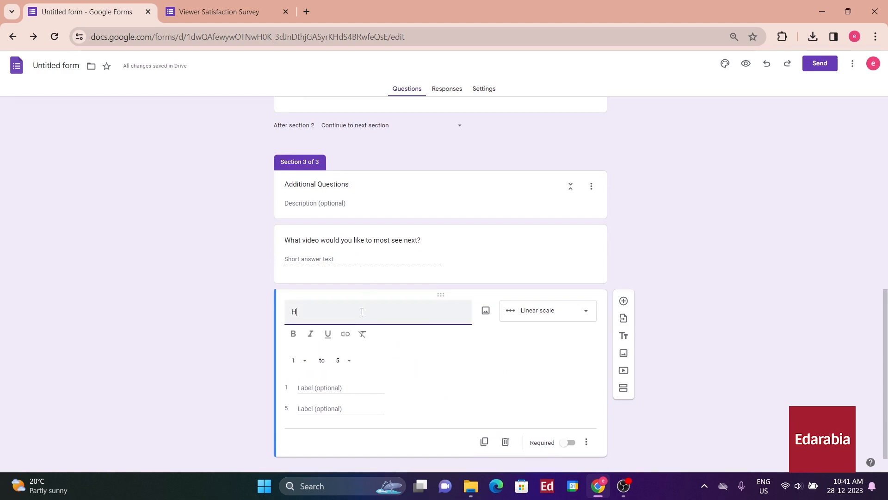
{"action": "type", "text": "ow likely are you to recommend the channel to a friend or student?"}
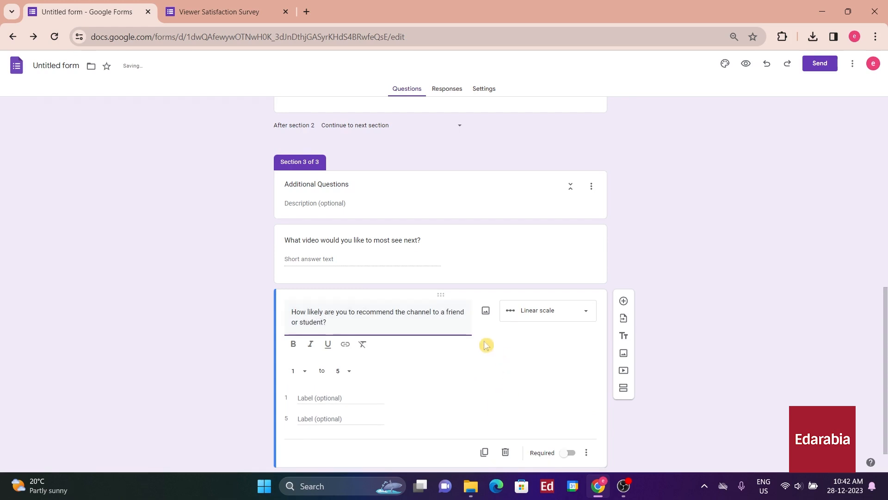
Step: Set the recommendation question's scale to 1 to 10 and label its ends "Not likely" and "Extremely likely"
{"action": "left_click", "coordinate": [343, 370]}
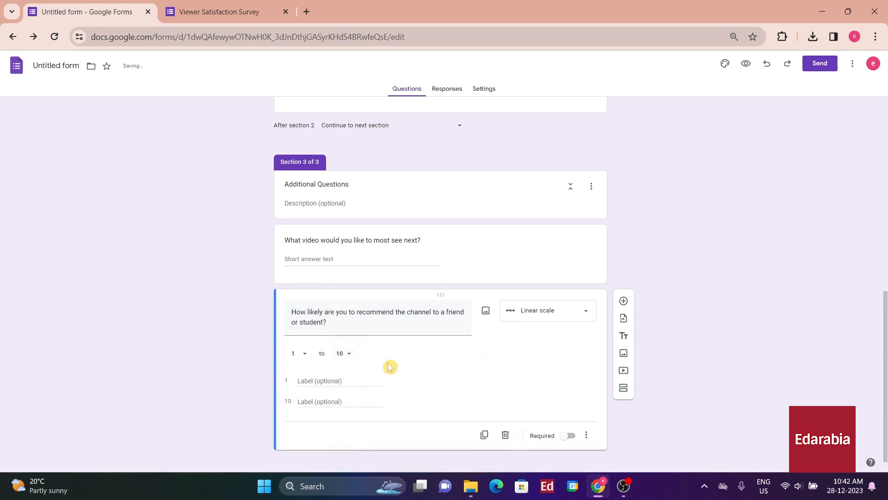
{"action": "type", "text": "ly likely"}
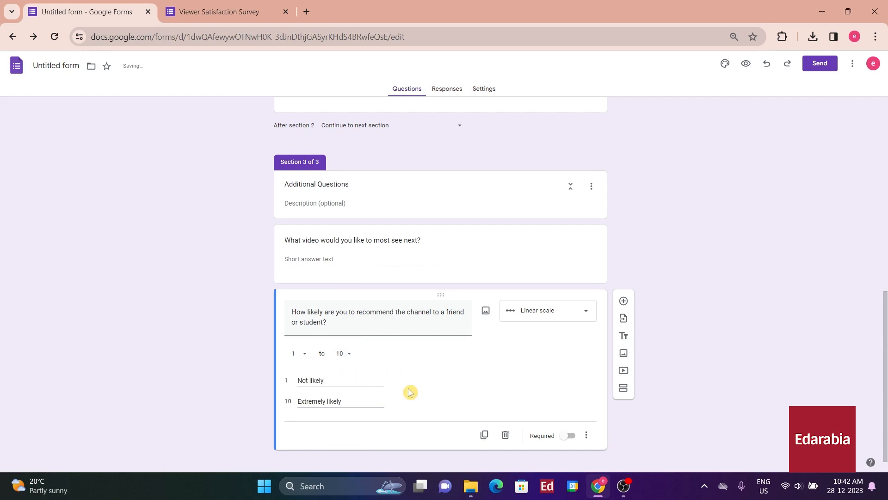
{"action": "left_click", "coordinate": [410, 392]}
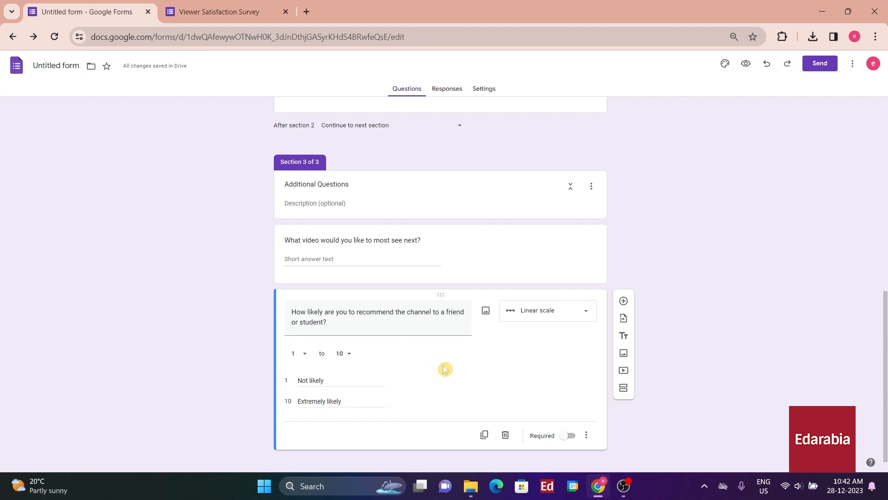
Step: Move the recommendation question above the video question in section 3, and move the video question back above it
{"action": "scroll", "coordinate": [736, 354], "scroll_direction": "up", "scroll_amount": 9}
{"action": "scroll", "coordinate": [742, 350], "scroll_direction": "down", "scroll_amount": 9}
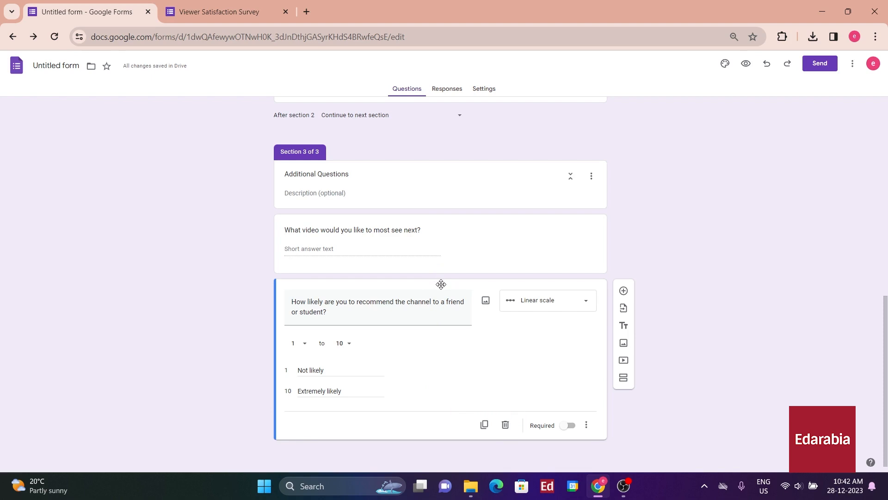
{"action": "left_click_drag", "start_coordinate": [441, 284], "coordinate": [436, 218]}
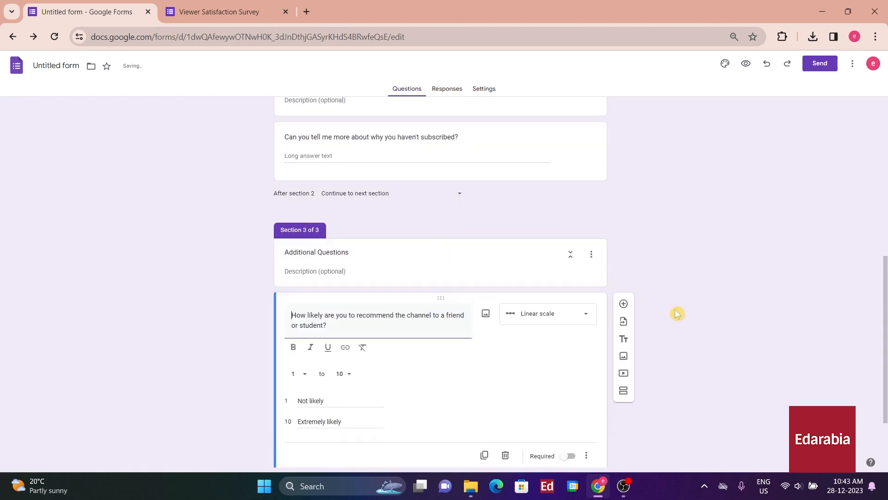
{"action": "scroll", "coordinate": [683, 319], "scroll_direction": "down", "scroll_amount": 2}
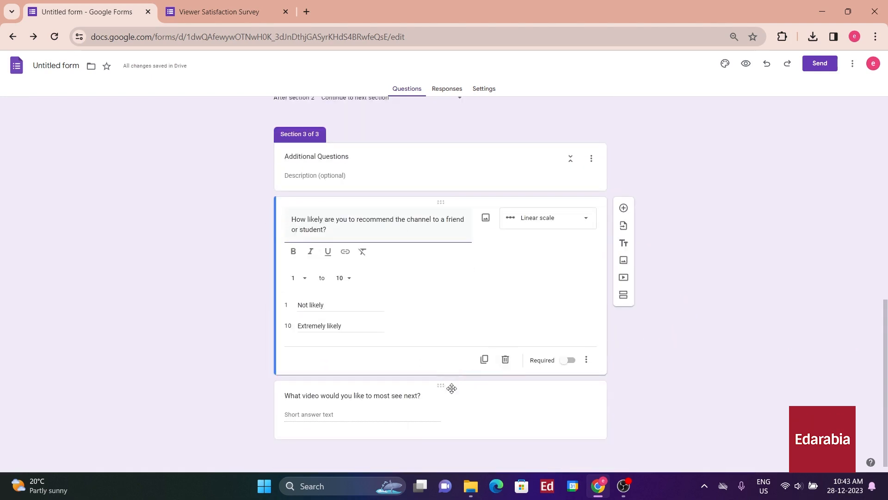
{"action": "left_click_drag", "start_coordinate": [444, 384], "coordinate": [490, 220]}
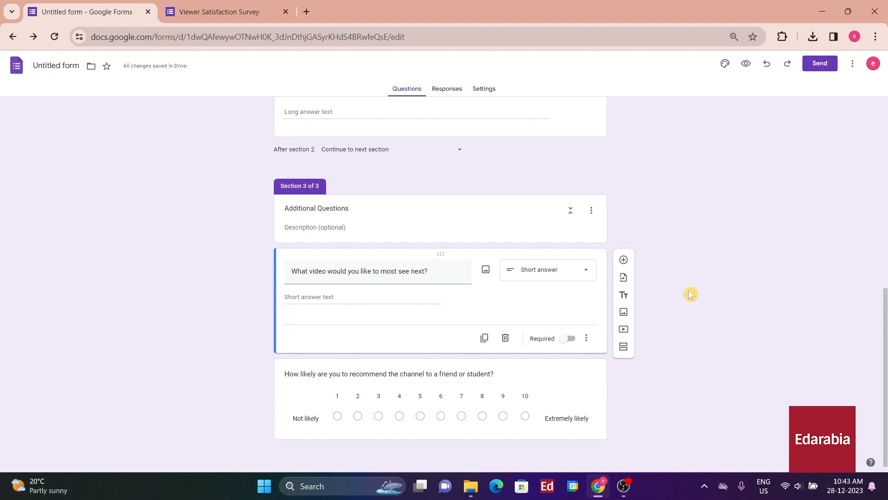
Step: Add the paragraph question "If you had the chance to magically improve one thing about the channel, what would you improve?" below the linear scale question
{"action": "left_click", "coordinate": [557, 379]}
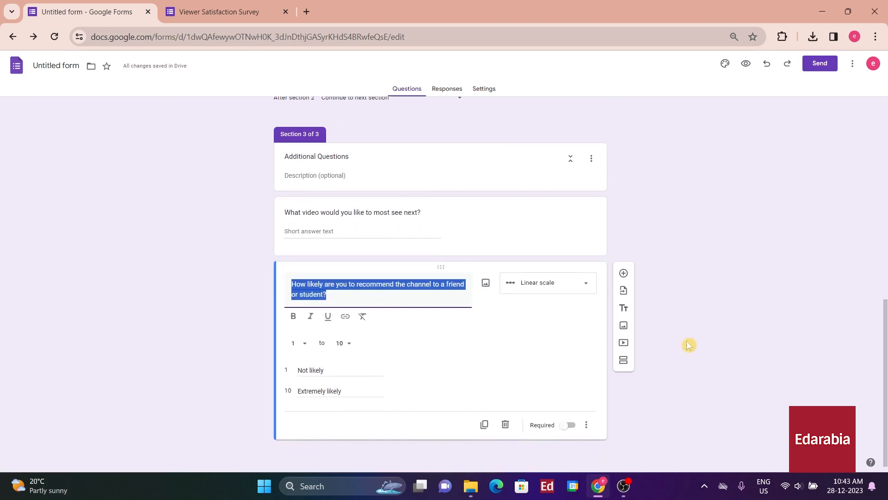
{"action": "left_click", "coordinate": [628, 276]}
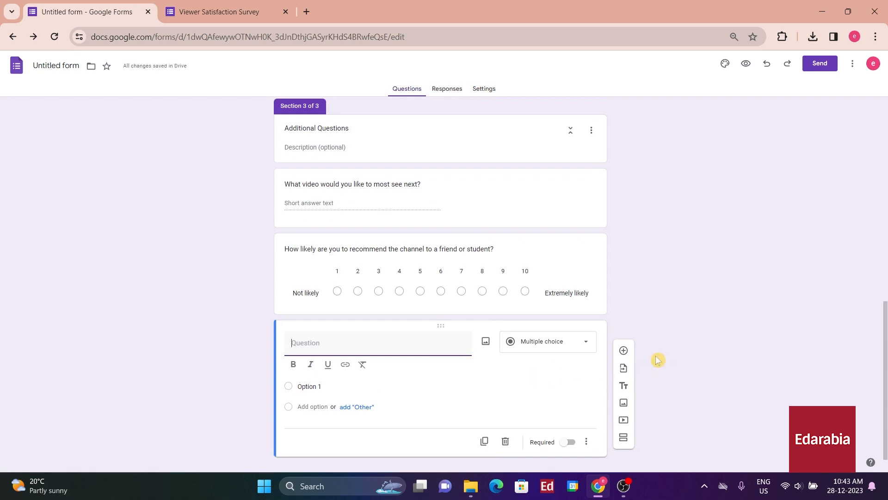
{"action": "type", "text": "If you had the chance to magically improve one thing about the channel, what "}
{"action": "type", "text": "would you improve?"}
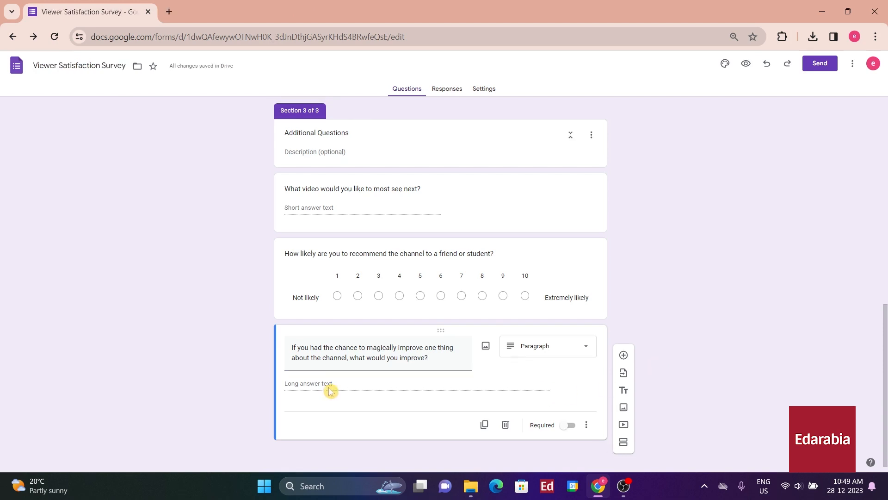
Step: Import the question "Do you have any feedback you'd like to share?" from the YouTube Channel Survey form into section 3
{"action": "left_click", "coordinate": [623, 375]}
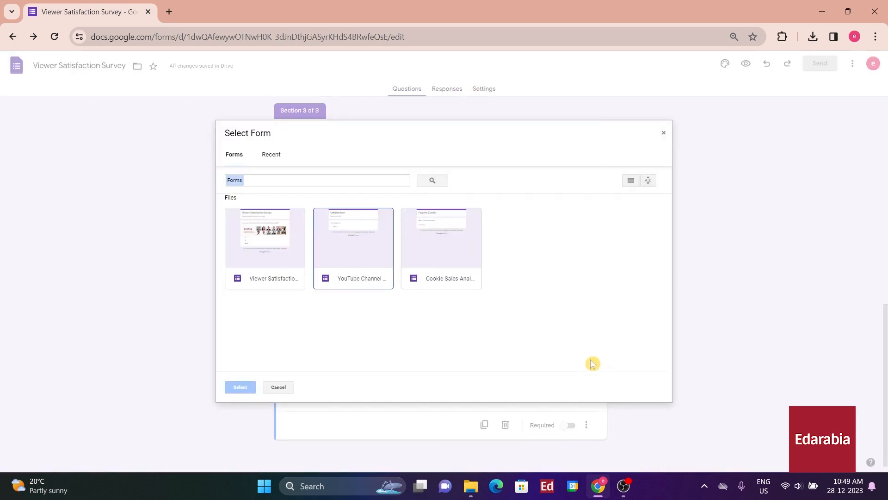
{"action": "left_click", "coordinate": [371, 246]}
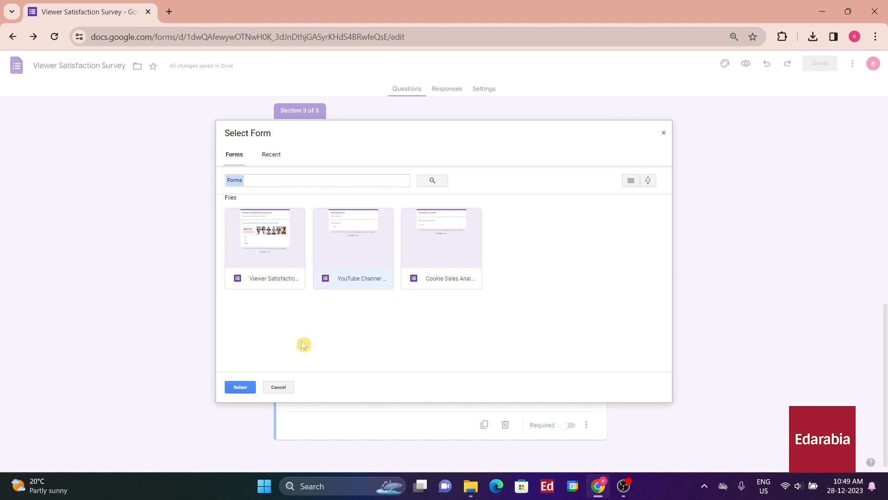
{"action": "left_click", "coordinate": [241, 386]}
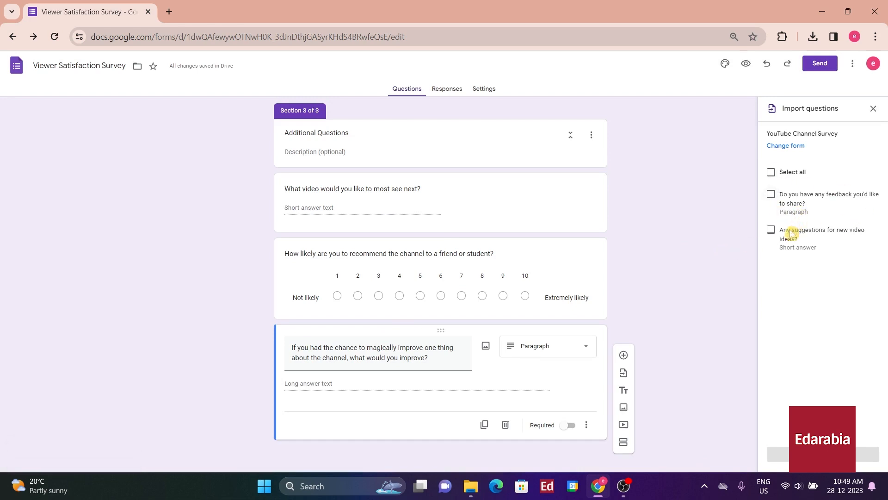
{"action": "left_click", "coordinate": [771, 194]}
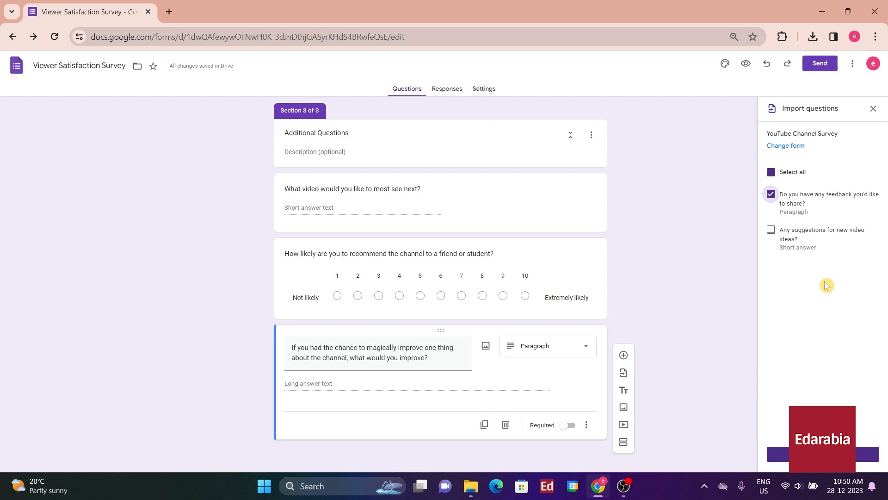
{"action": "left_click", "coordinate": [823, 454]}
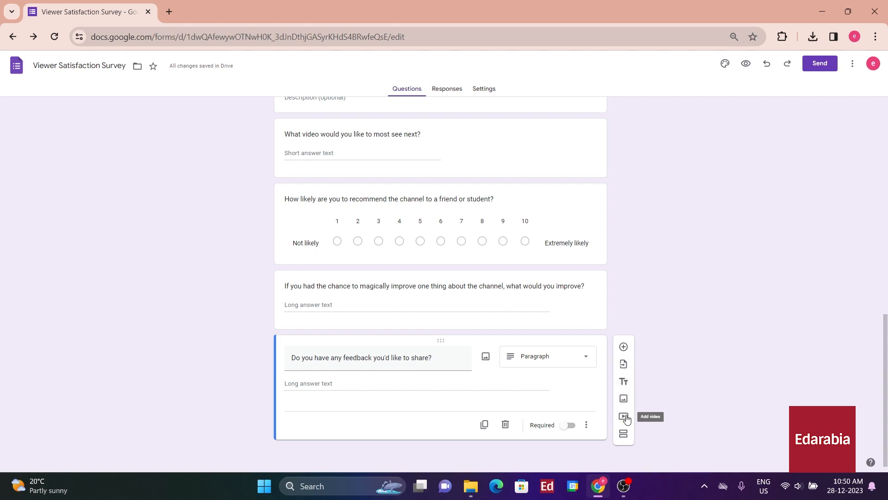
Step: Add a title block reading "Thank you for sharing your feedback!" at the end of section 3
{"action": "left_click", "coordinate": [624, 382]}
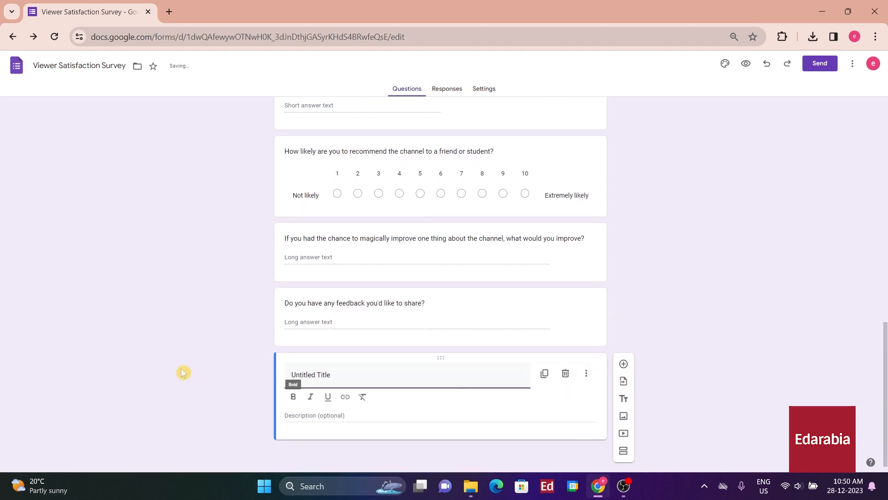
{"action": "type", "text": "Thank you for sharing your"}
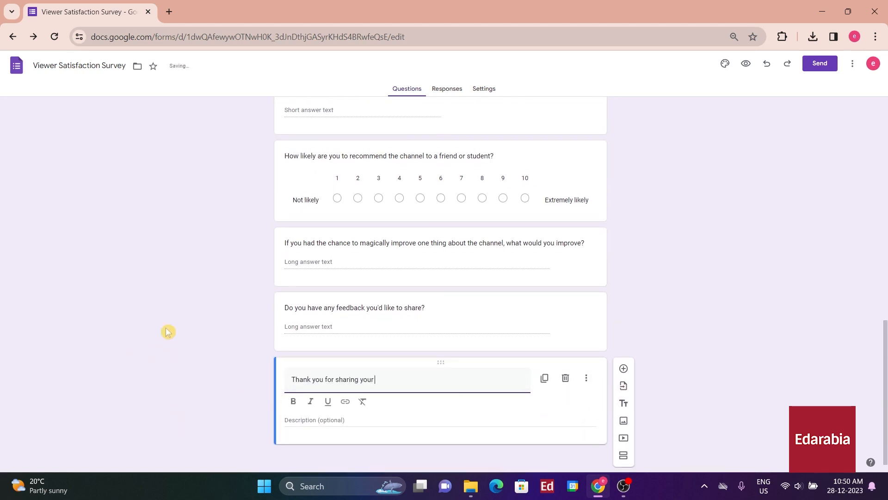
{"action": "type", "text": " feedback!"}
{"action": "left_click", "coordinate": [206, 355]}
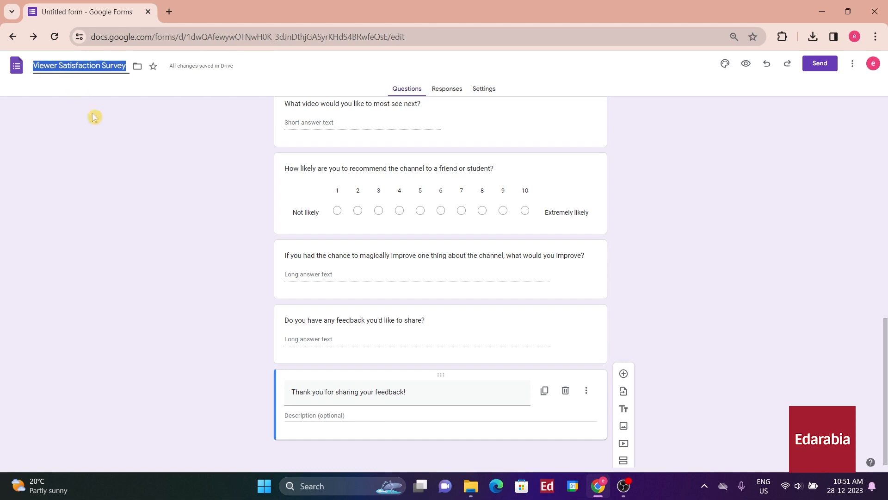
Step: Name the form file "Viewer Satisfaction Survey" and look at the suggested Drive folders for moving it
{"action": "left_click", "coordinate": [131, 195]}
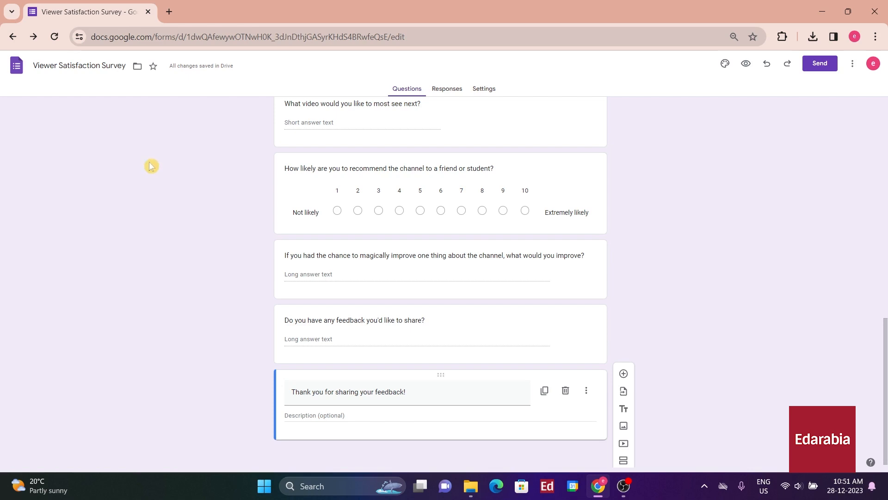
{"action": "left_click", "coordinate": [137, 69]}
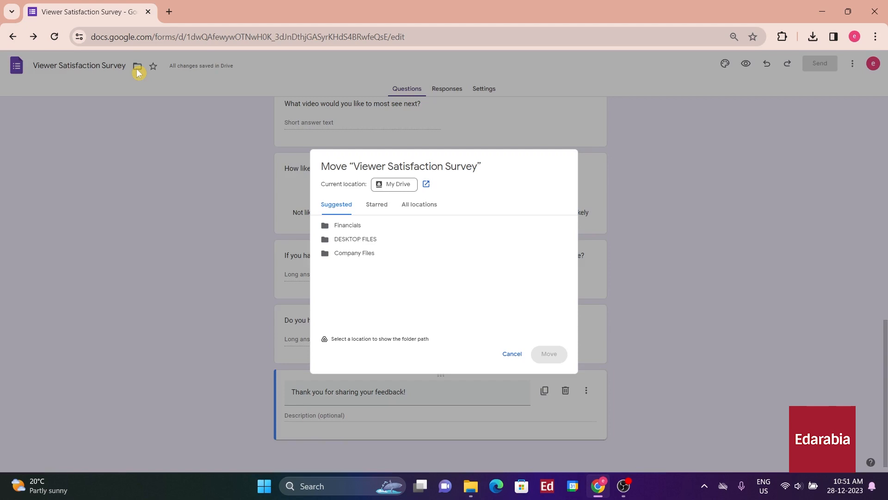
{"action": "left_click", "coordinate": [515, 354]}
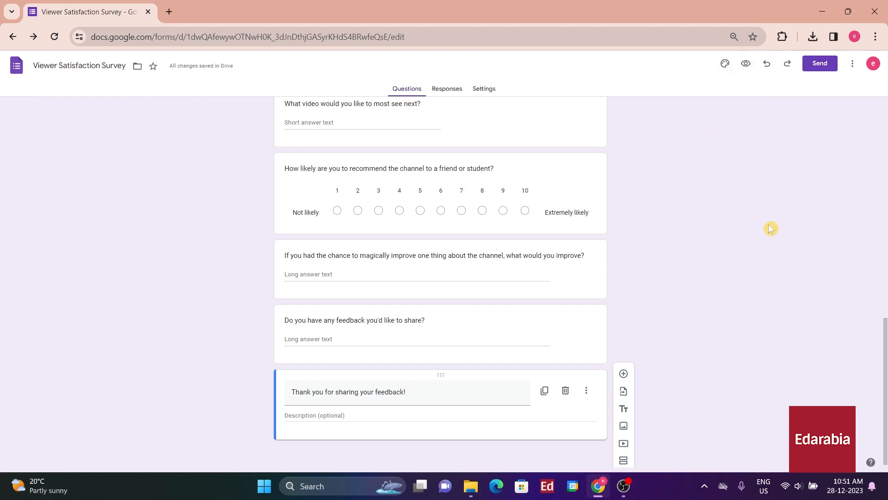
Step: Browse the Work and School header images, and set the form's theme color to red with the darkest pink background
{"action": "left_click", "coordinate": [726, 69]}
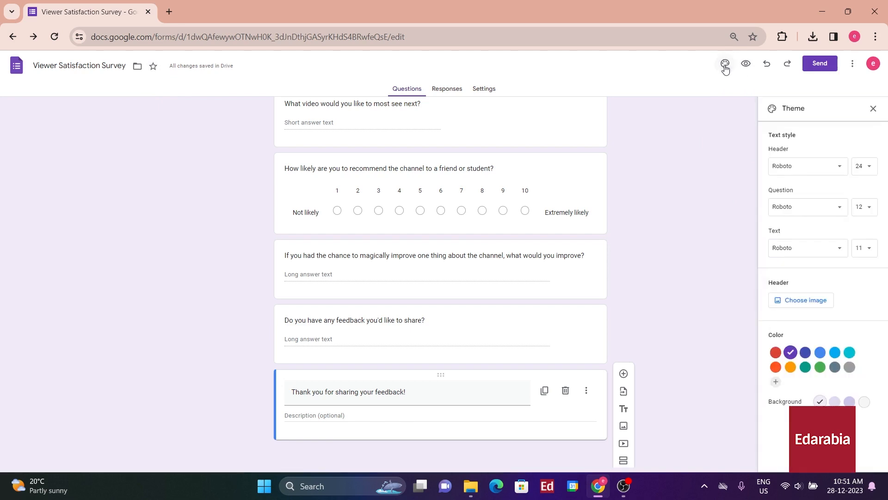
{"action": "left_click", "coordinate": [802, 301]}
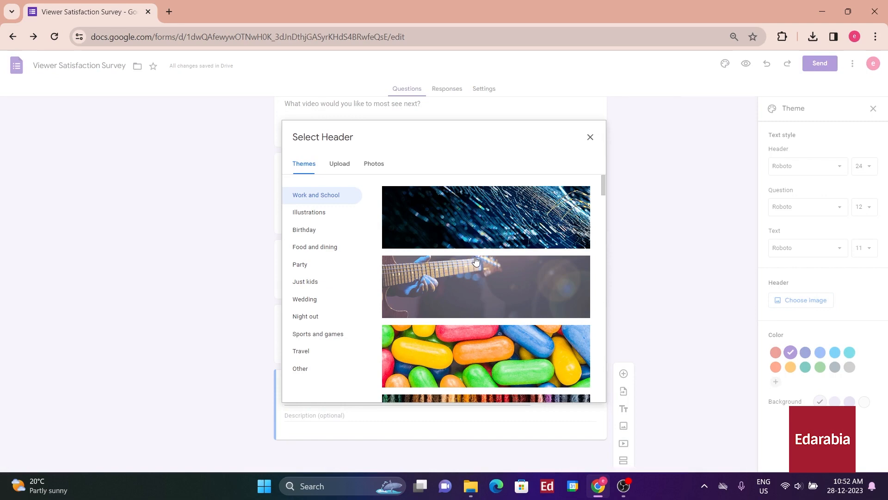
{"action": "left_click", "coordinate": [473, 253]}
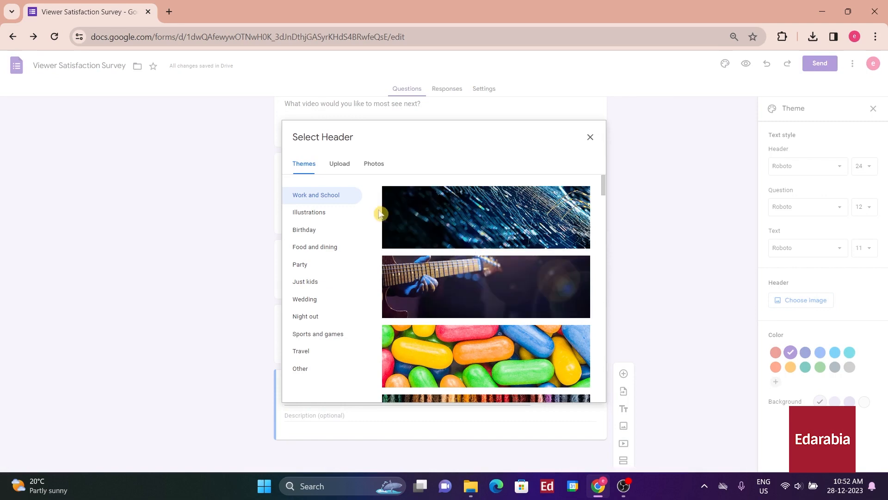
{"action": "scroll", "coordinate": [509, 263], "scroll_direction": "down", "scroll_amount": 5}
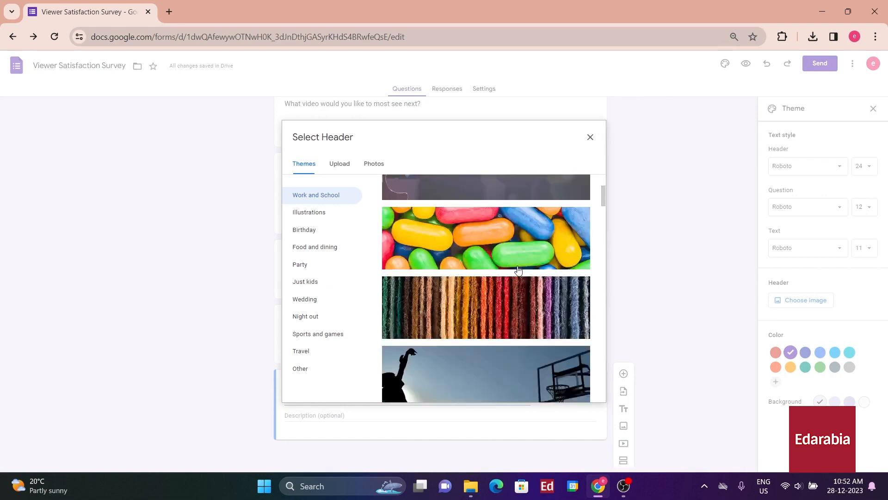
{"action": "left_click", "coordinate": [846, 302]}
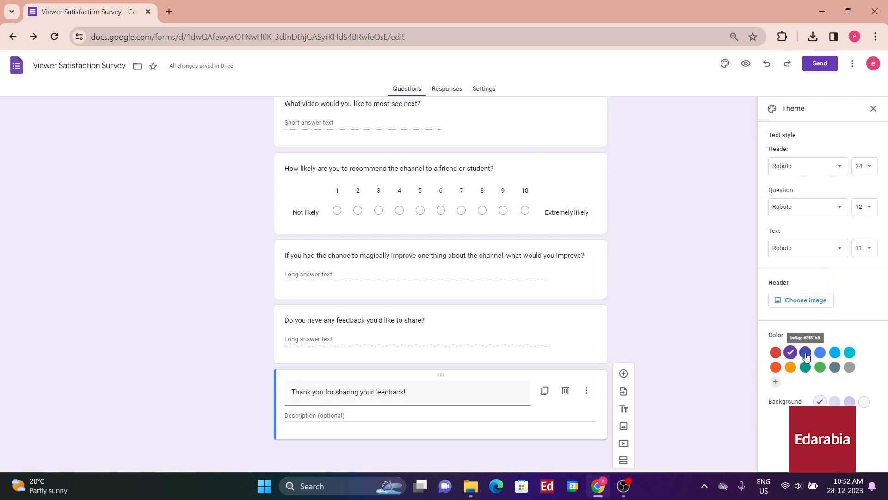
{"action": "left_click", "coordinate": [776, 353]}
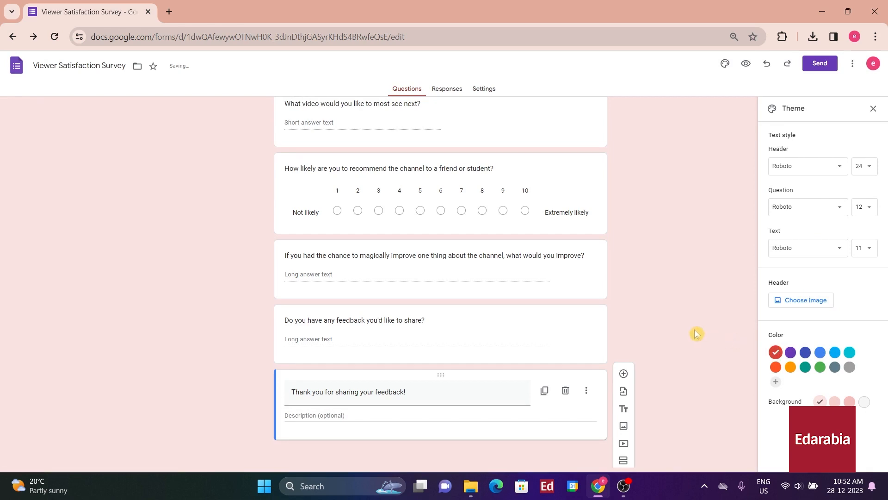
{"action": "left_click", "coordinate": [849, 401]}
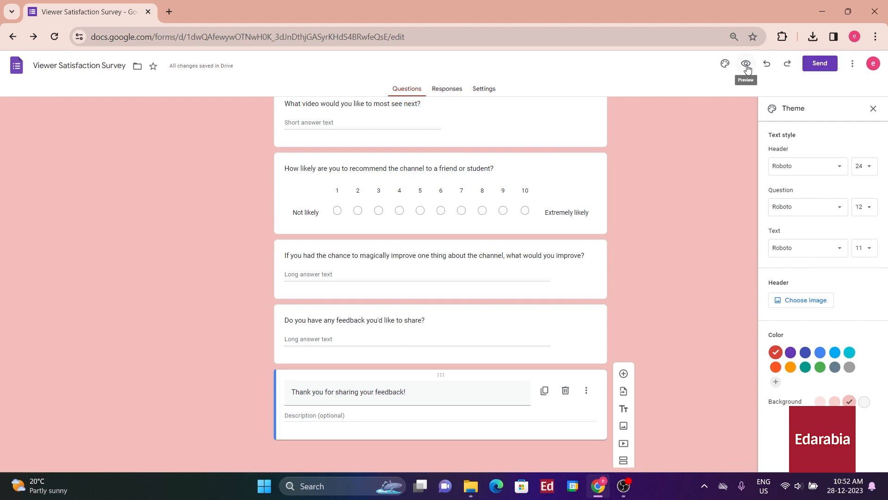
Step: Review the form's presentation settings, including the progress bar, question order and confirmation message options
{"action": "left_click", "coordinate": [484, 91]}
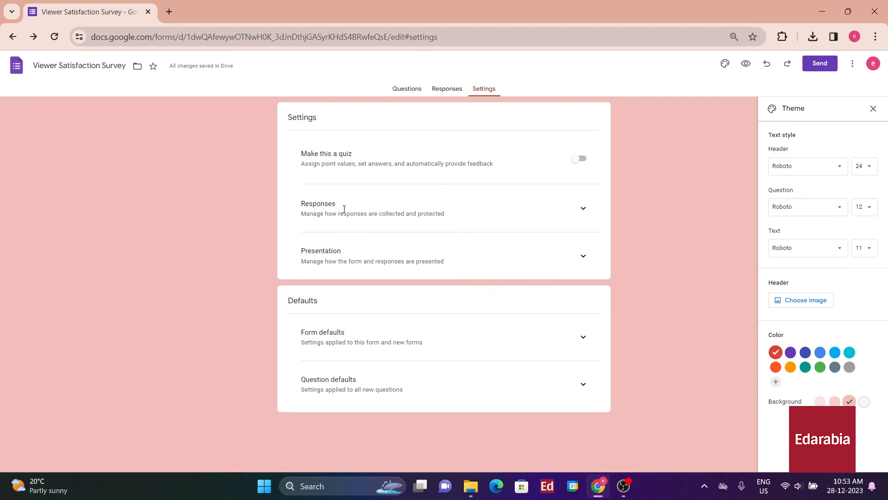
{"action": "left_click", "coordinate": [585, 257]}
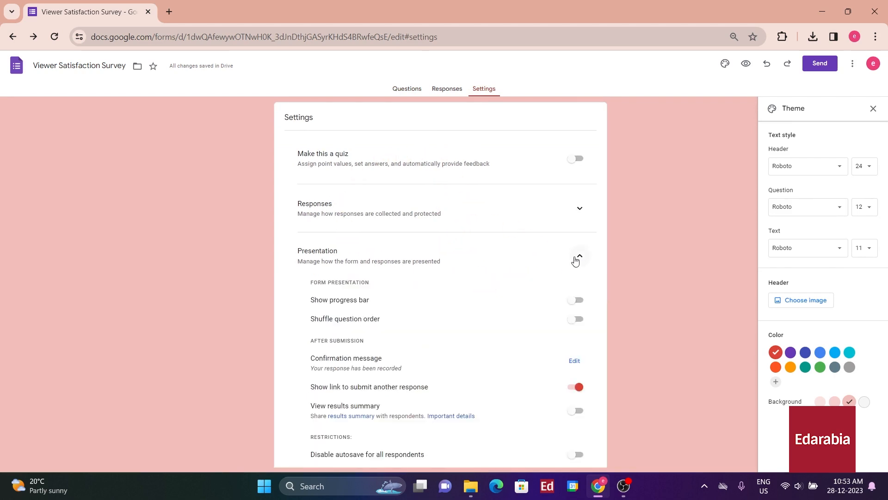
{"action": "scroll", "coordinate": [305, 282], "scroll_direction": "down", "scroll_amount": 1}
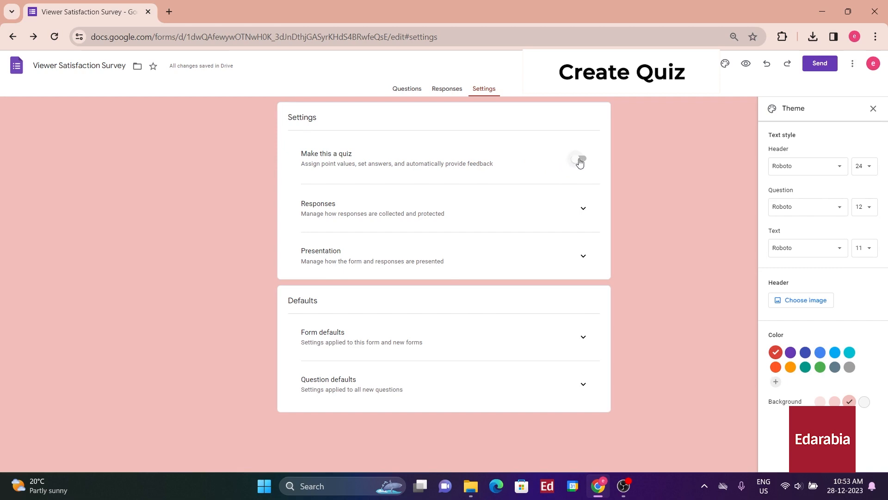
Step: Make the form a quiz and review its grade release, respondent and default point value settings
{"action": "left_click", "coordinate": [578, 159]}
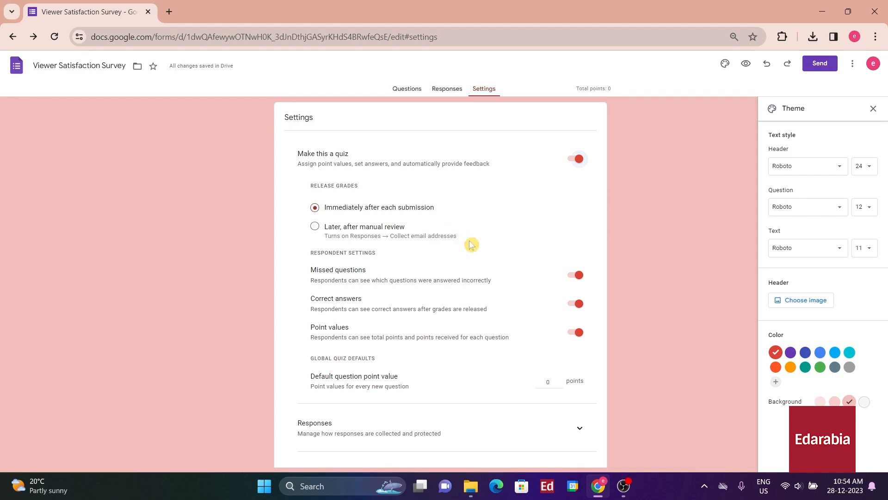
{"action": "scroll", "coordinate": [507, 343], "scroll_direction": "down", "scroll_amount": 1}
{"action": "scroll", "coordinate": [506, 343], "scroll_direction": "down", "scroll_amount": 4}
{"action": "scroll", "coordinate": [505, 343], "scroll_direction": "up", "scroll_amount": 4}
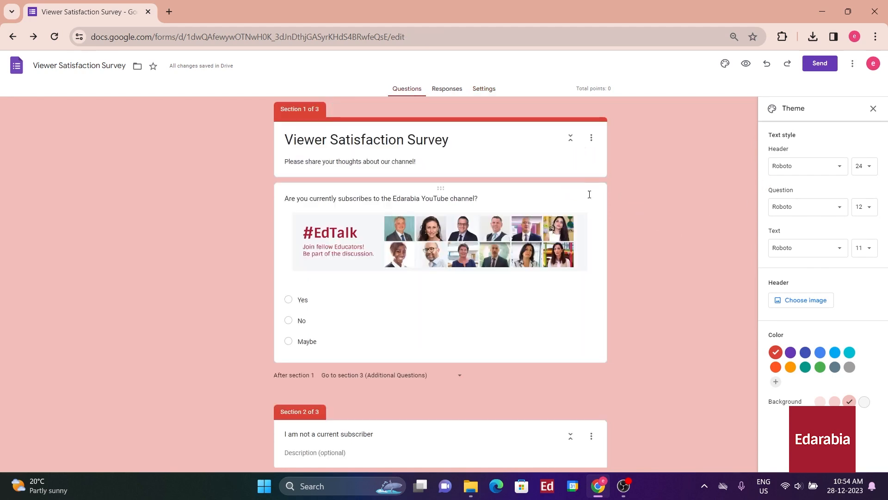
Step: Set the subscription question's answer key to 50 points with Yes as the correct answer, and open its answer feedback
{"action": "left_click", "coordinate": [589, 194]}
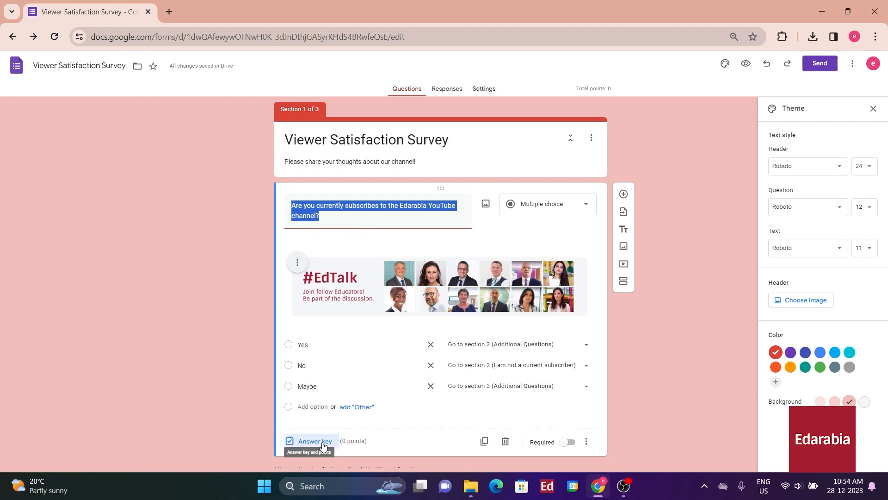
{"action": "left_click", "coordinate": [324, 425]}
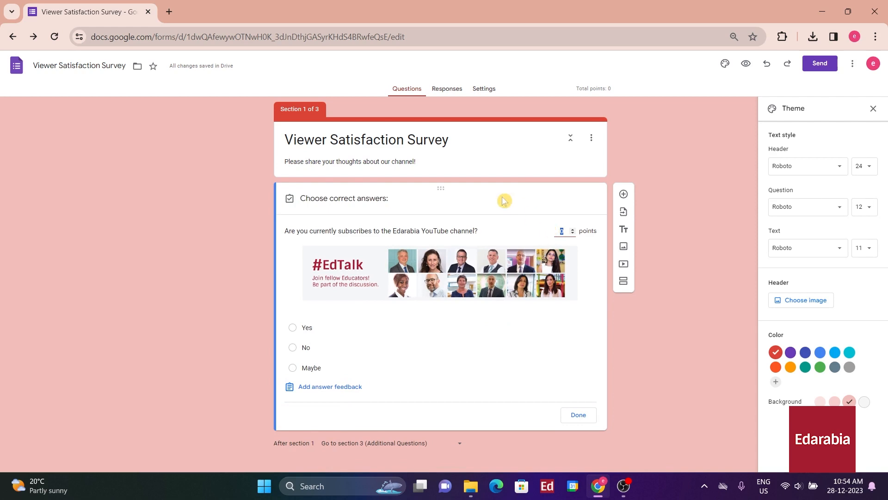
{"action": "type", "text": "50"}
{"action": "left_click", "coordinate": [559, 335]}
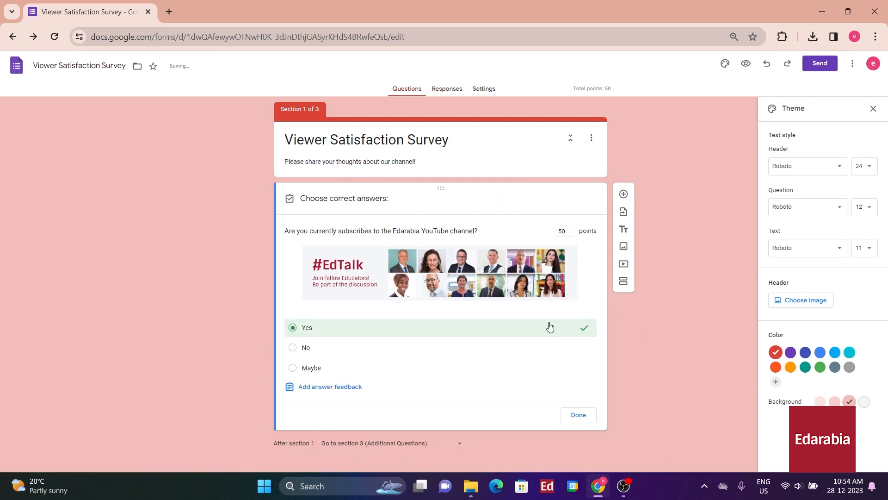
{"action": "left_click", "coordinate": [584, 328]}
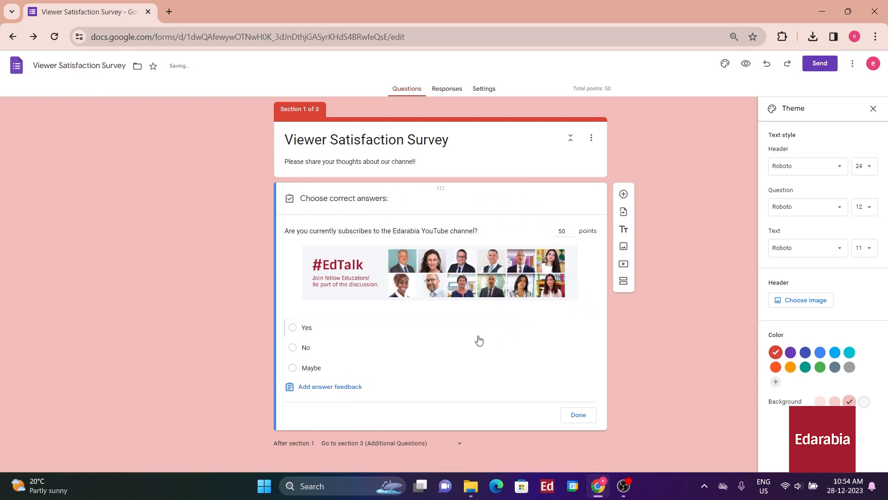
{"action": "left_click", "coordinate": [308, 330]}
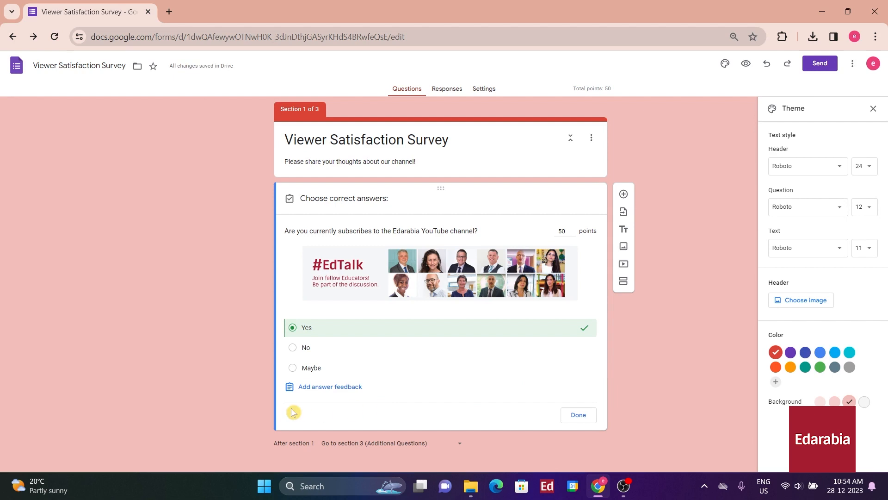
{"action": "left_click", "coordinate": [324, 387]}
Step: Turn off the form's quiz mode and return to the questions
{"action": "left_click", "coordinate": [486, 90]}
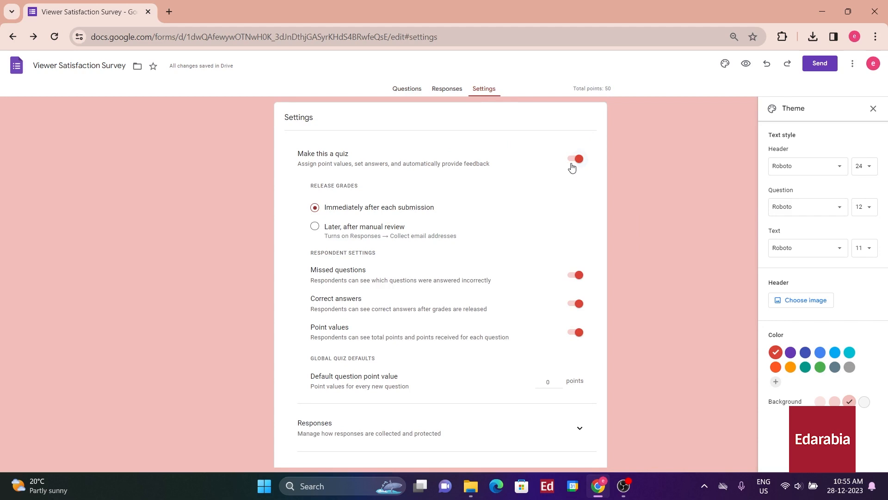
{"action": "left_click", "coordinate": [574, 159]}
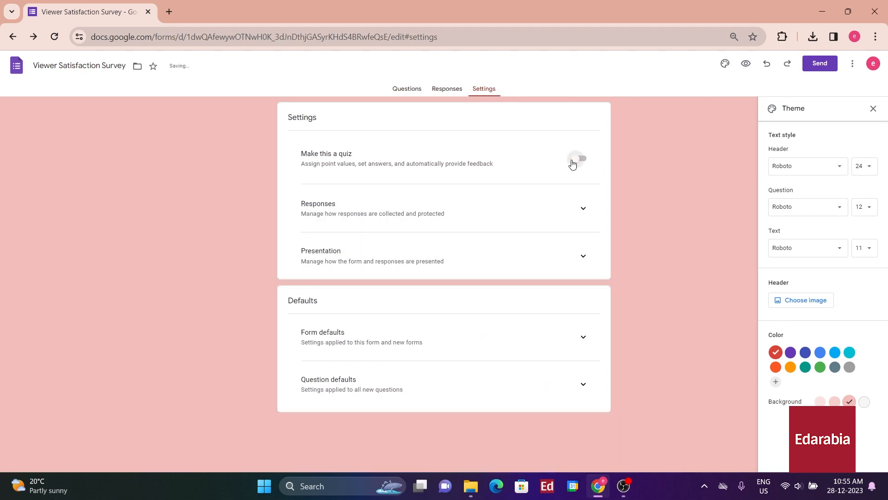
{"action": "left_click", "coordinate": [411, 89]}
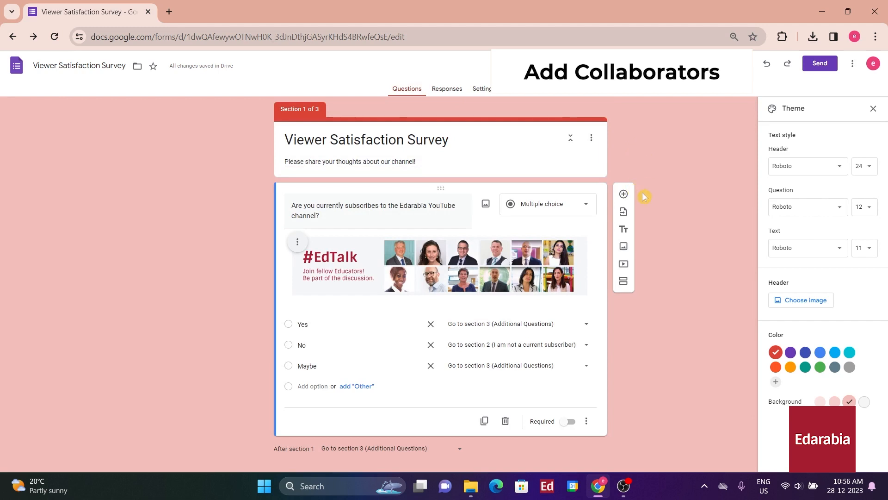
Step: Open the form's collaborator sharing options and close them without adding anyone
{"action": "left_click", "coordinate": [852, 69]}
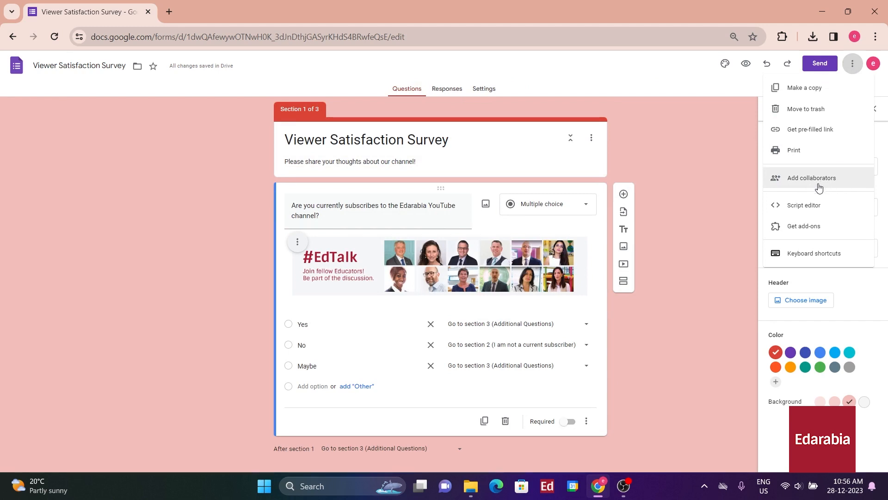
{"action": "left_click", "coordinate": [848, 184]}
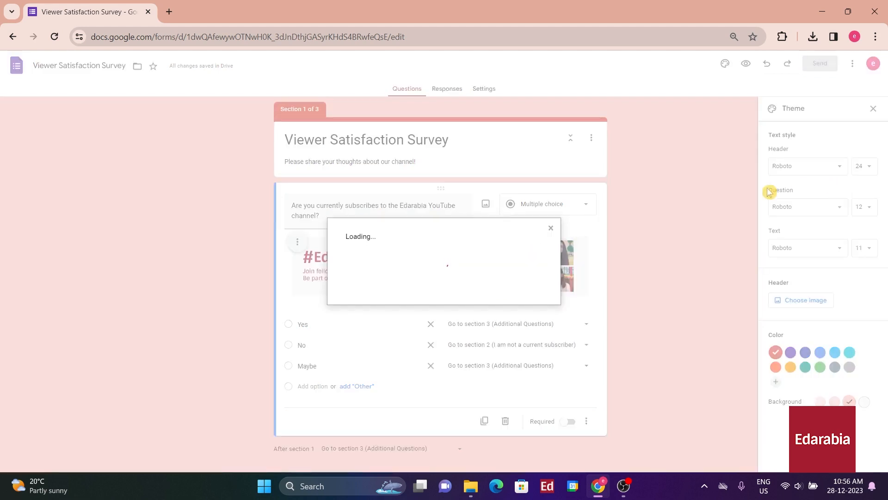
{"action": "left_click", "coordinate": [526, 340]}
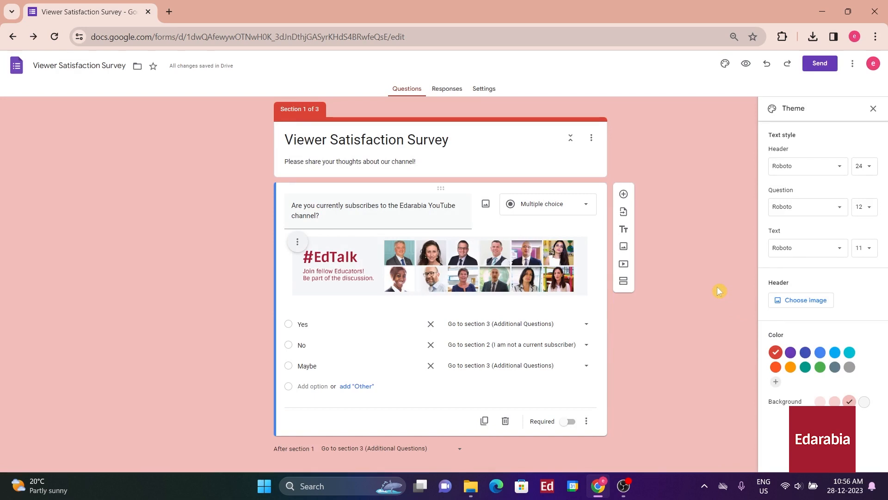
Step: Review the form's email, shortened link and HTML embed sending options, and close the theme settings
{"action": "left_click", "coordinate": [819, 69]}
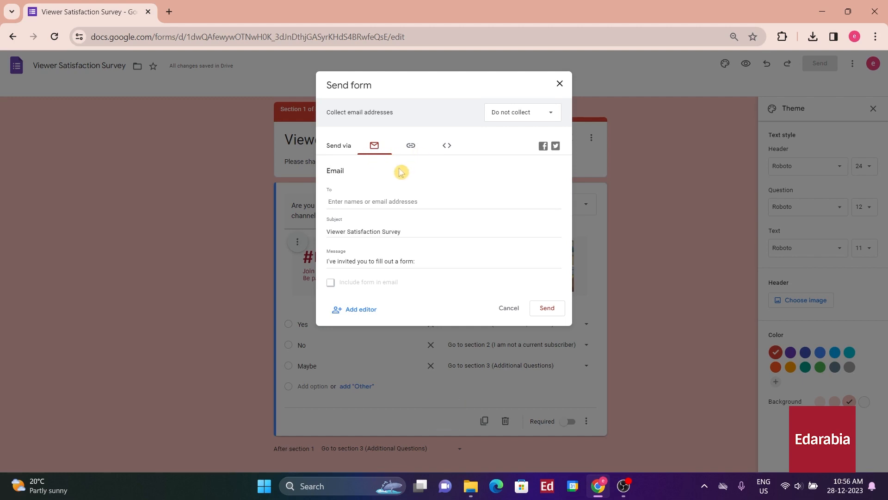
{"action": "left_click", "coordinate": [409, 148]}
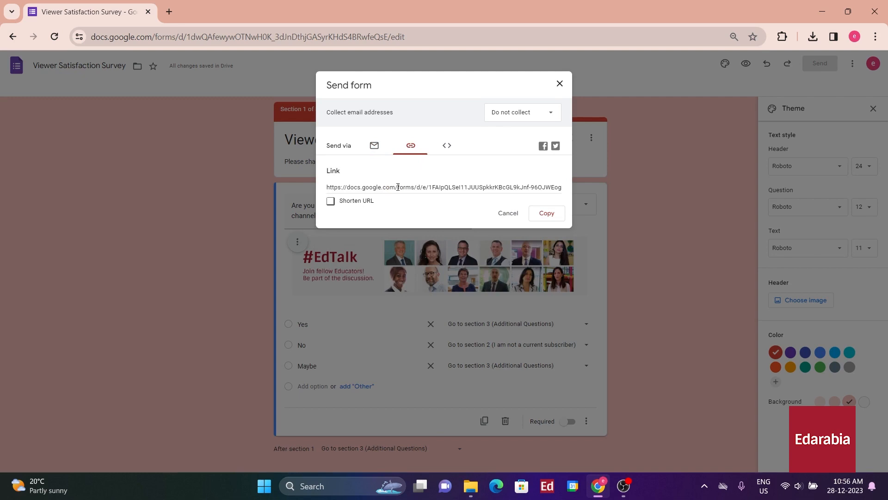
{"action": "left_click", "coordinate": [448, 187]}
{"action": "left_click", "coordinate": [331, 202]}
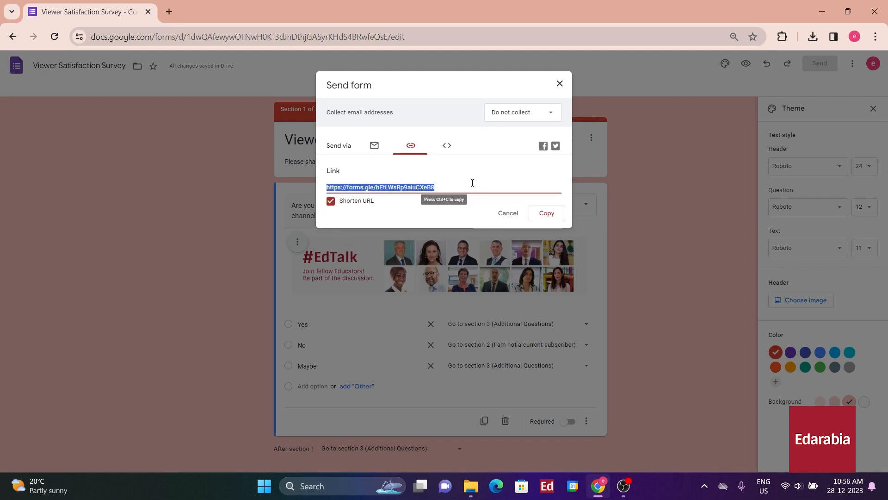
{"action": "left_click", "coordinate": [447, 146]}
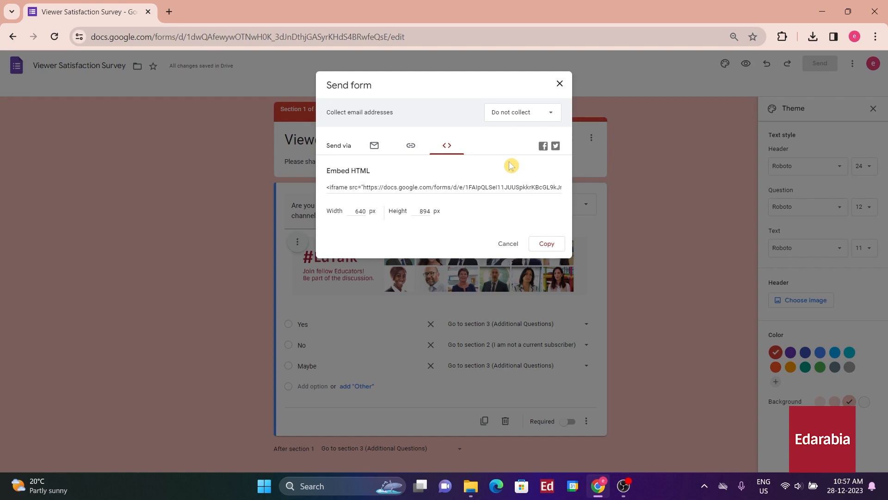
{"action": "left_click", "coordinate": [560, 84]}
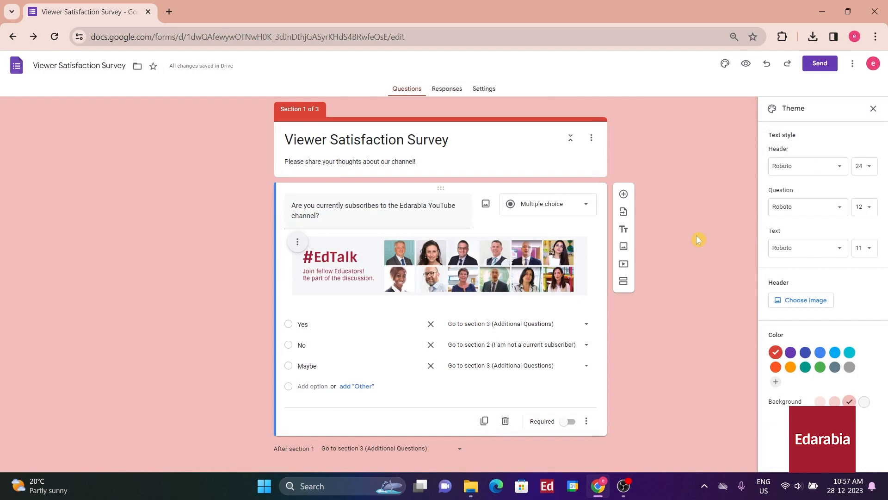
{"action": "left_click", "coordinate": [873, 109]}
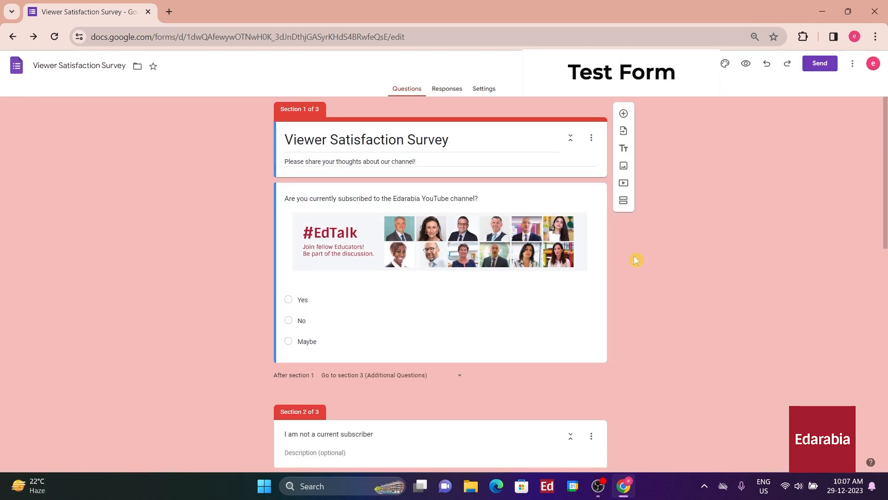
Step: Preview the form, answer Yes to the channel subscription question and continue to the Additional Questions section
{"action": "left_click", "coordinate": [745, 65]}
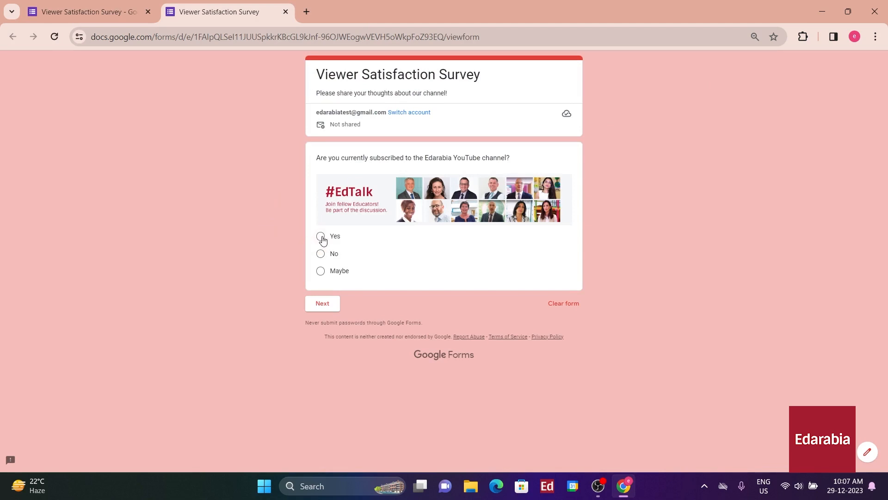
{"action": "left_click", "coordinate": [322, 237]}
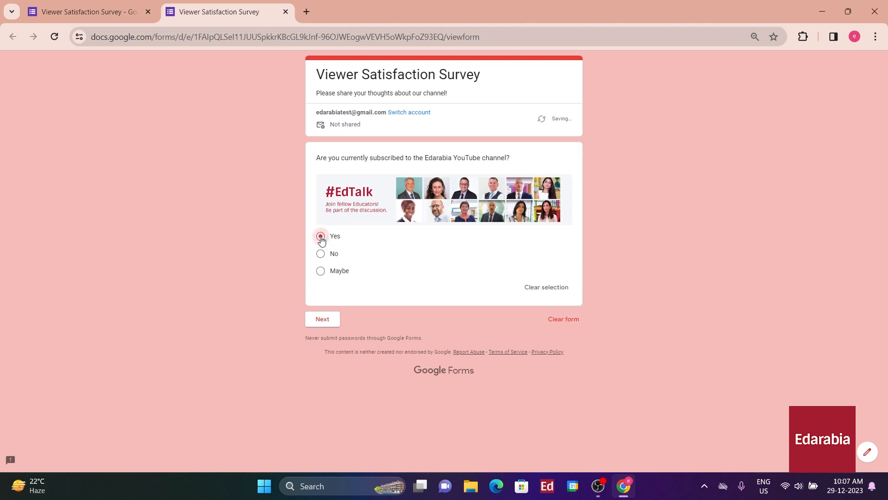
{"action": "left_click", "coordinate": [326, 320]}
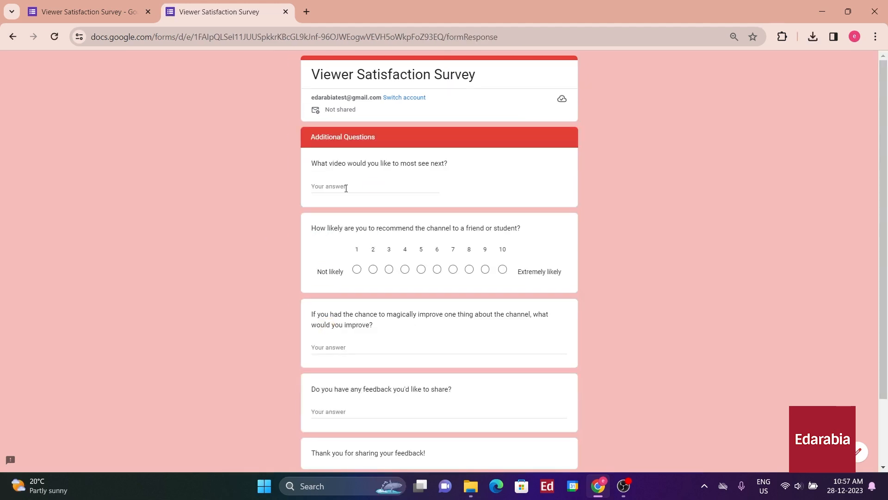
Step: Answer "Book Summary" for the video to see next and rate the likelihood of recommending the channel 10
{"action": "left_click", "coordinate": [346, 188]}
{"action": "type", "text": "B"}
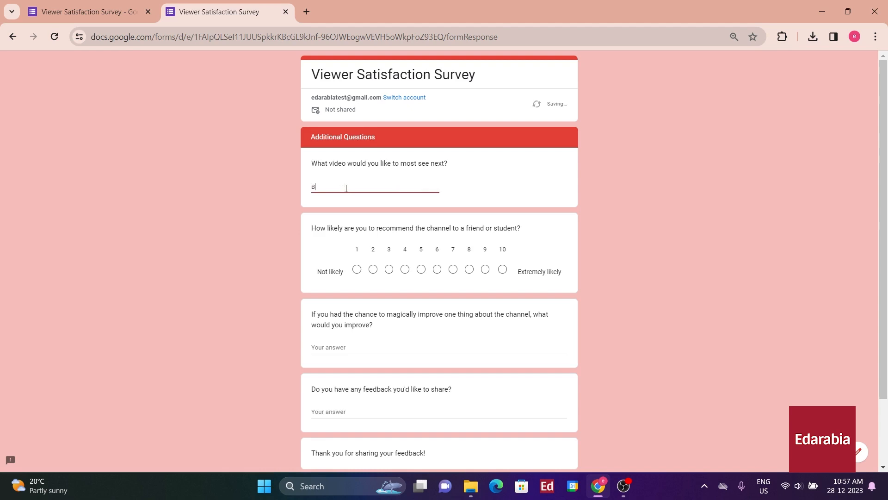
{"action": "type", "text": "ook Summary"}
{"action": "left_click", "coordinate": [289, 204]}
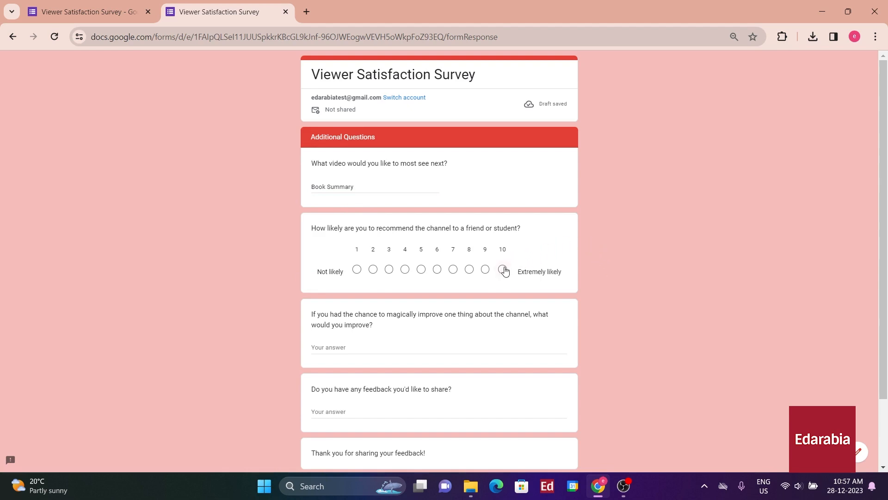
{"action": "left_click", "coordinate": [503, 270]}
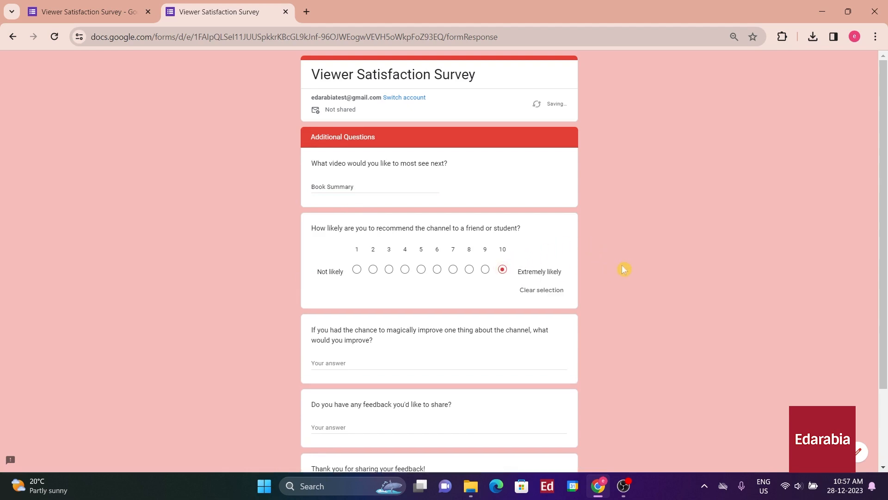
Step: Enter "Upload 5 videos per day!" as the improvement and "Keep it up!" as feedback, submit the response and close the preview
{"action": "scroll", "coordinate": [623, 269], "scroll_direction": "down", "scroll_amount": 2}
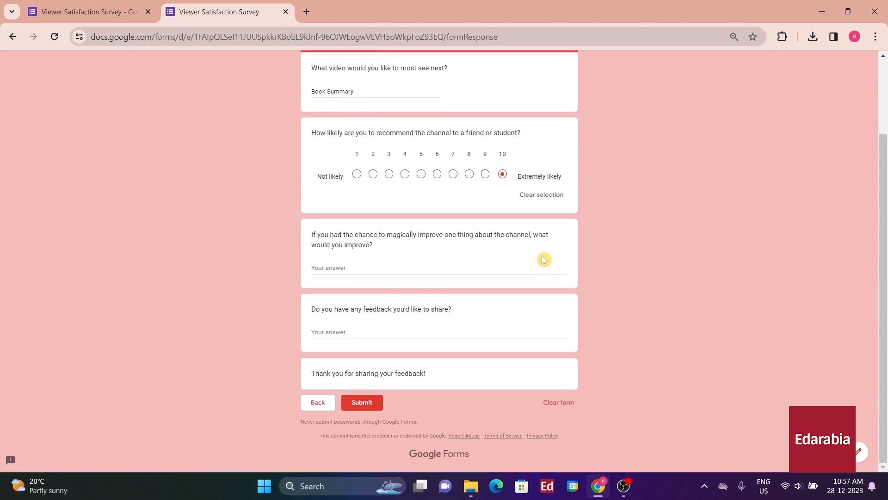
{"action": "left_click", "coordinate": [431, 268]}
{"action": "type", "text": "Upload 5 videos per day!"}
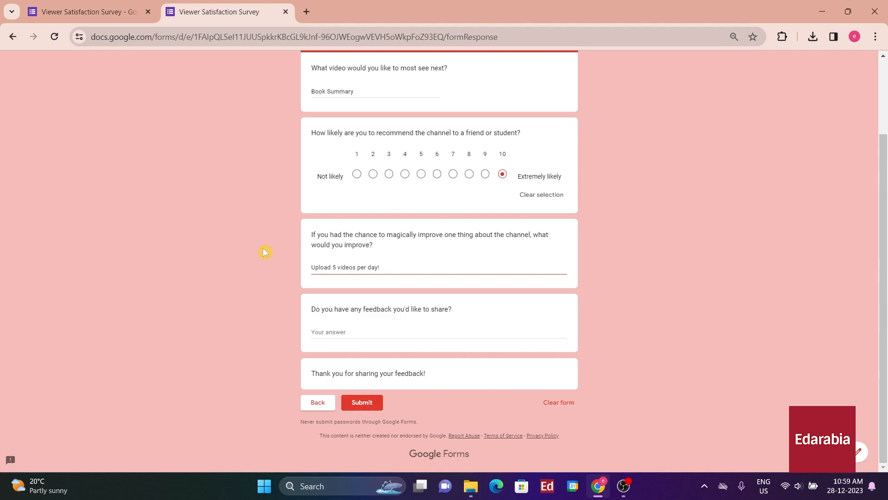
{"action": "key", "text": "Tab"}
{"action": "type", "text": "K"}
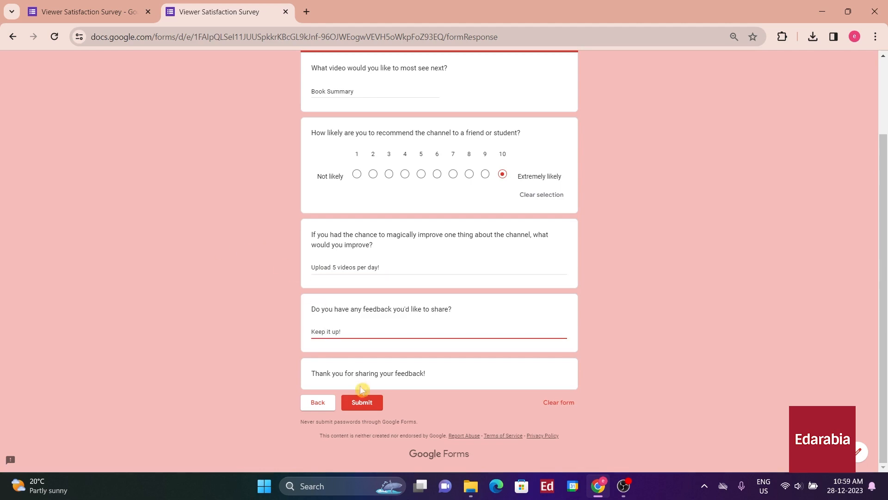
{"action": "left_click", "coordinate": [367, 404]}
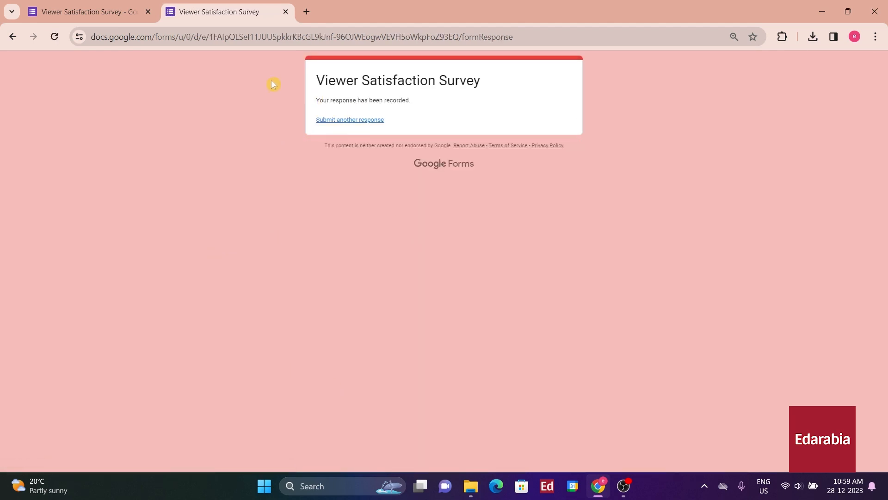
{"action": "left_click", "coordinate": [286, 12]}
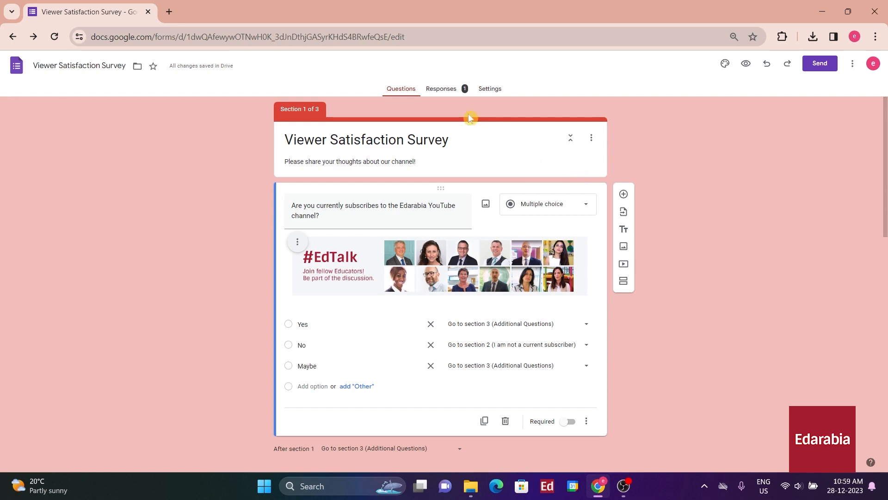
Step: Review the form's responses in the summary, per-question and individual views
{"action": "left_click", "coordinate": [446, 92]}
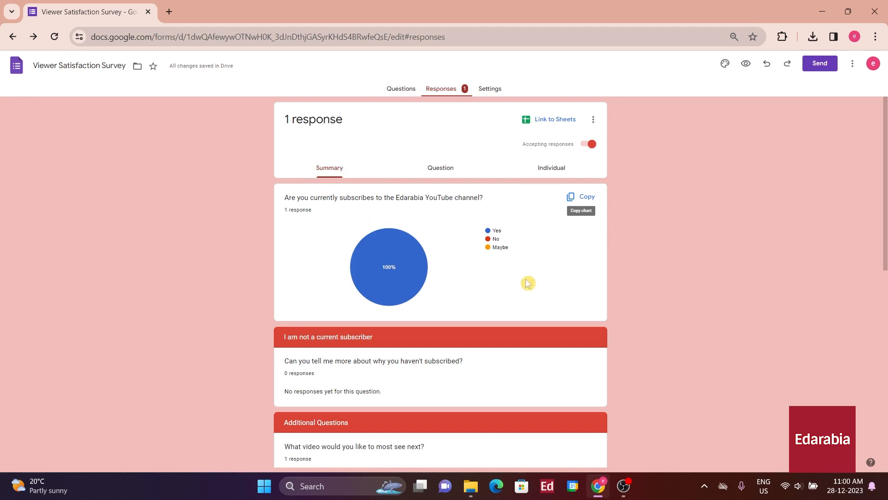
{"action": "scroll", "coordinate": [617, 298], "scroll_direction": "down", "scroll_amount": 4}
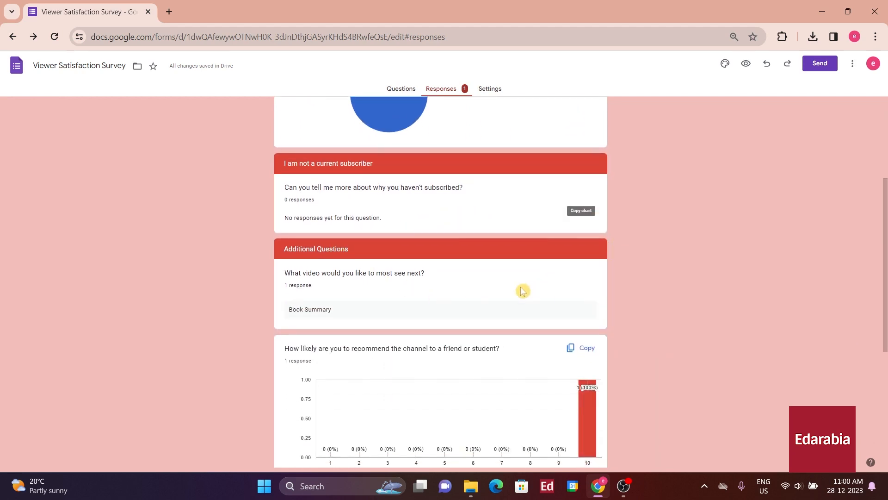
{"action": "scroll", "coordinate": [512, 294], "scroll_direction": "down", "scroll_amount": 4}
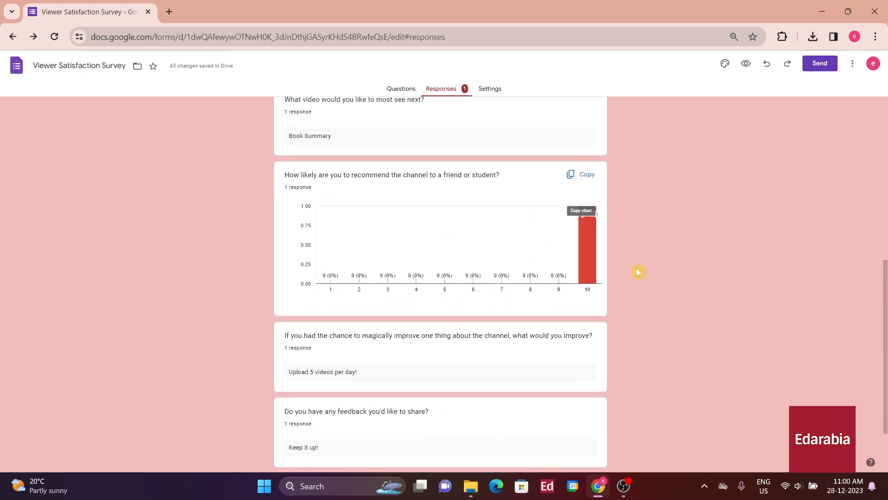
{"action": "scroll", "coordinate": [442, 231], "scroll_direction": "up", "scroll_amount": 8}
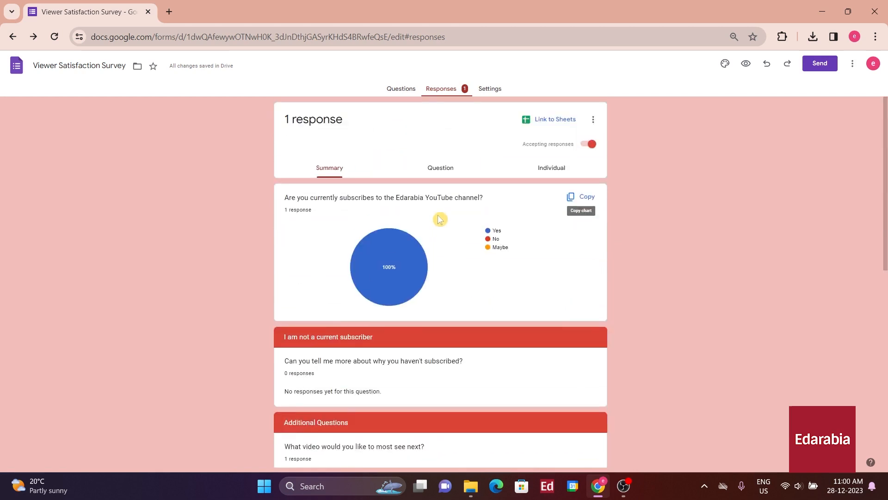
{"action": "left_click", "coordinate": [428, 169]}
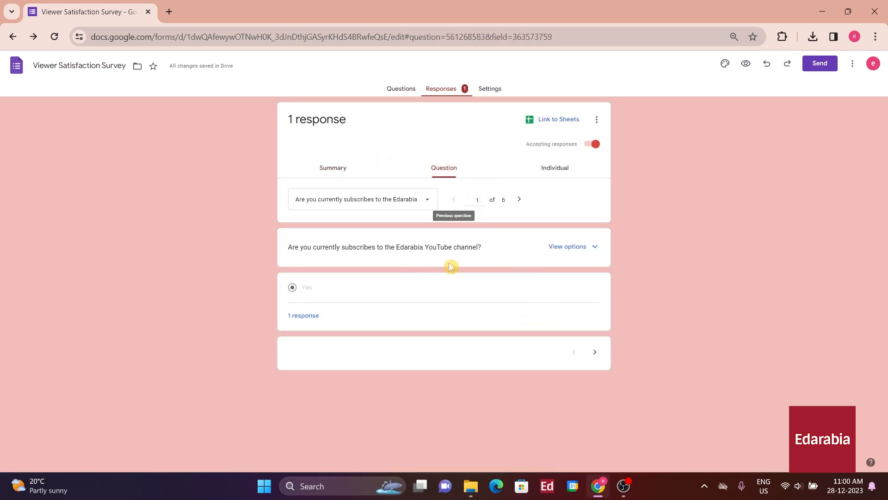
{"action": "left_click", "coordinate": [549, 172]}
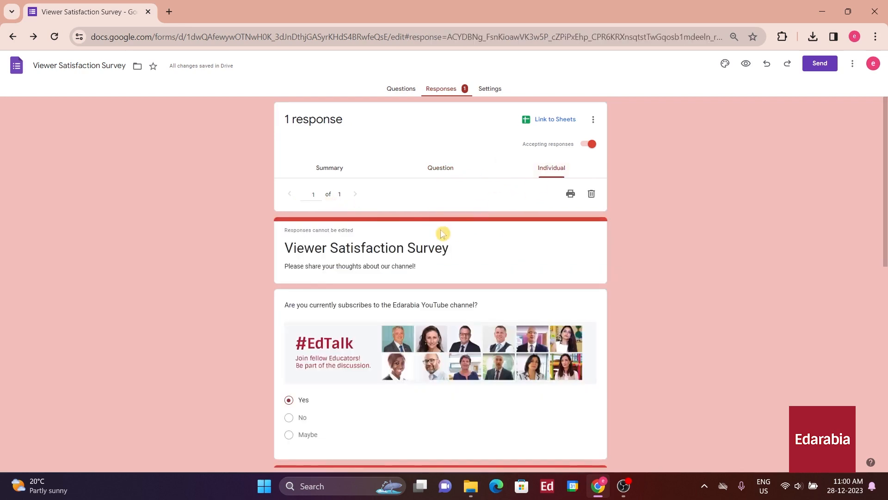
{"action": "scroll", "coordinate": [578, 256], "scroll_direction": "down", "scroll_amount": 9}
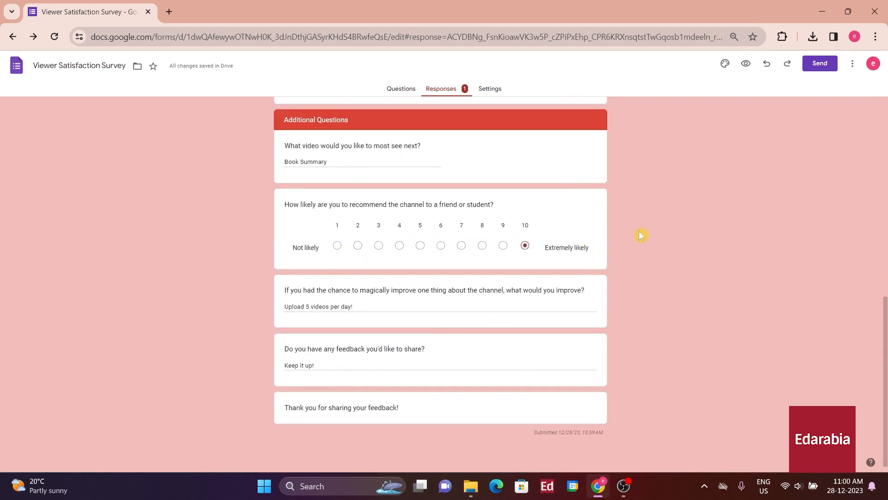
Step: Link the form's responses to a newly created spreadsheet, keeping the suggested spreadsheet name
{"action": "scroll", "coordinate": [641, 235], "scroll_direction": "up", "scroll_amount": 10}
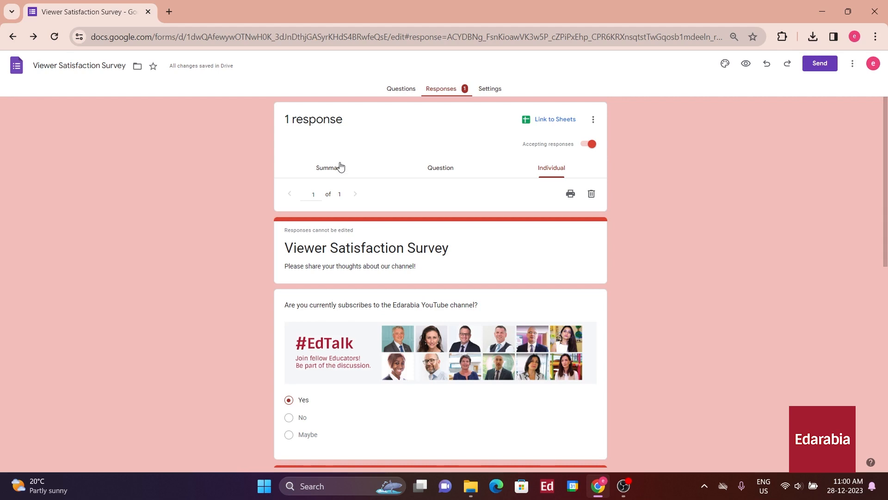
{"action": "left_click", "coordinate": [551, 124]}
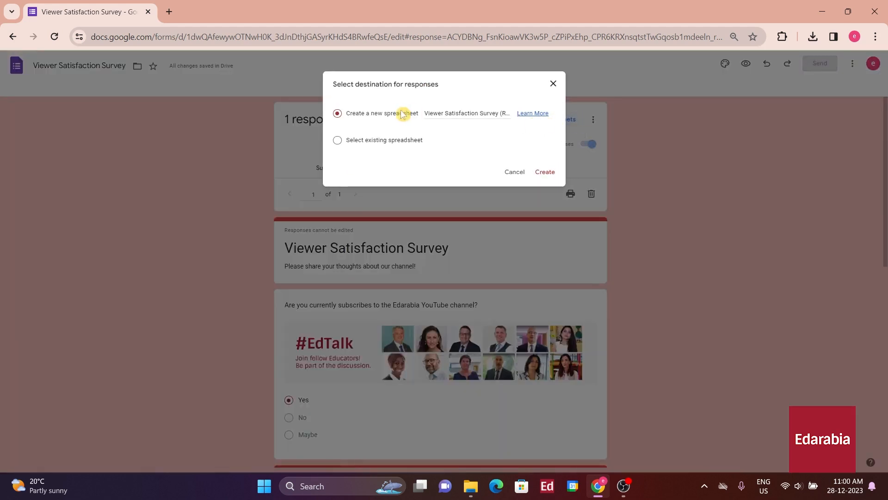
{"action": "left_click", "coordinate": [546, 172]}
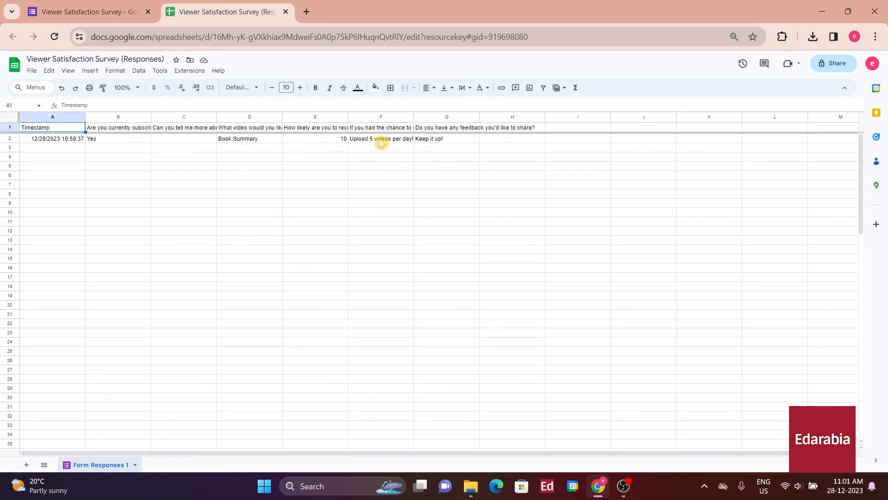
Step: Fit column B's width to the channel subscription question header and close the response spreadsheet
{"action": "double_click", "coordinate": [151, 116]}
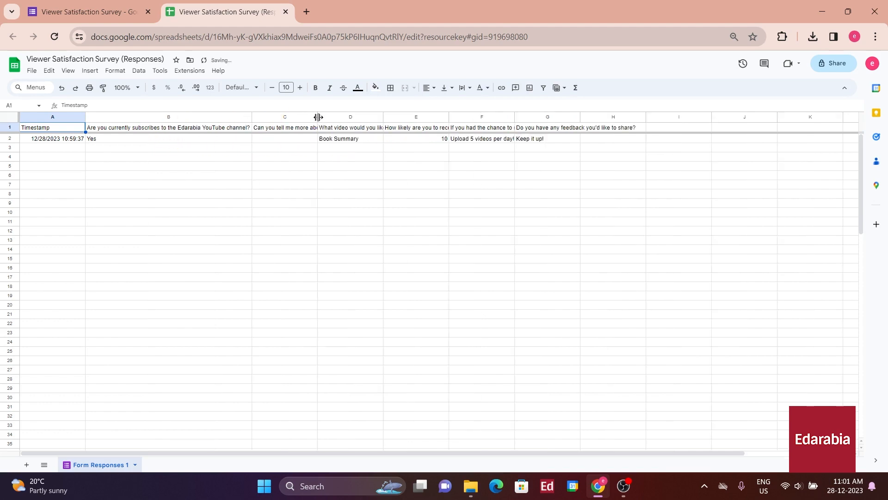
{"action": "key", "text": "ctrl+w"}
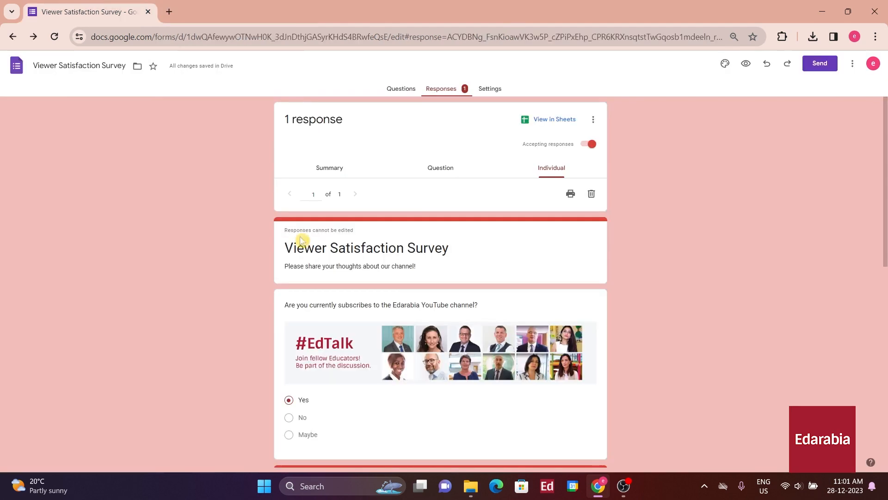
Step: Examine the additional options available for managing the form's responses, such as notifications, downloading and printing
{"action": "left_click", "coordinate": [593, 121]}
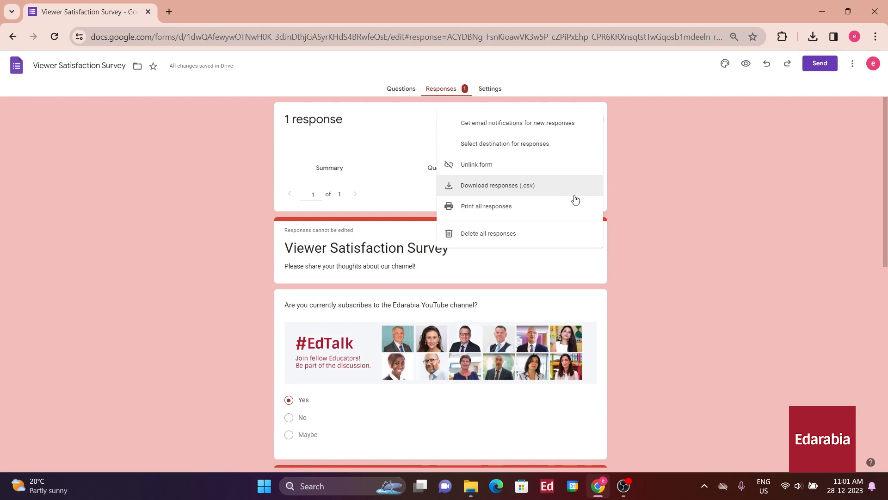
{"action": "left_click", "coordinate": [652, 231]}
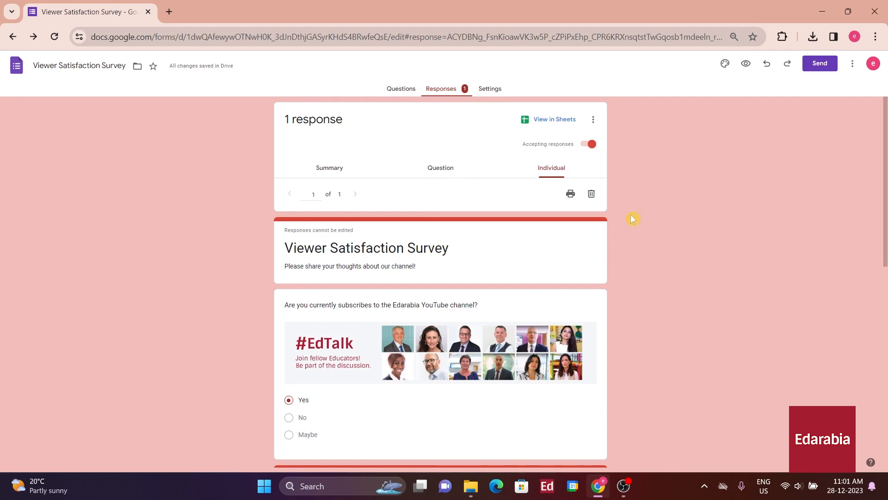
Step: Stop the form from accepting responses, view the message for respondents and resume accepting responses
{"action": "left_click", "coordinate": [588, 147]}
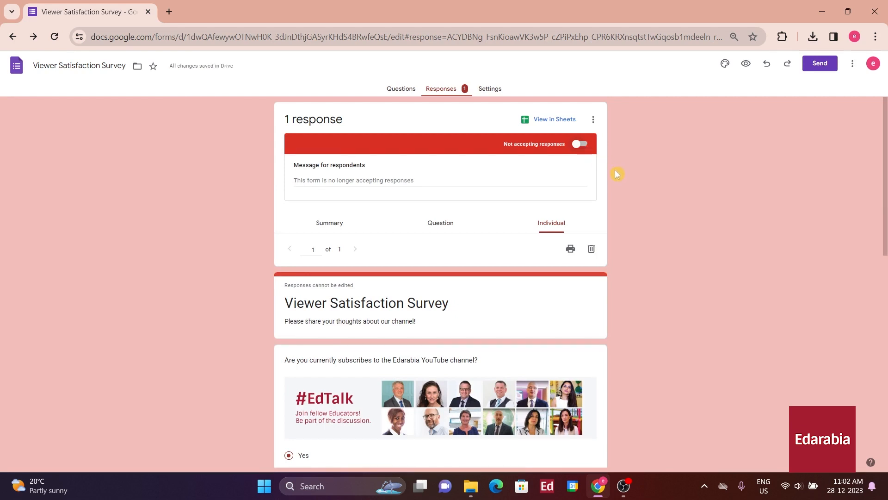
{"action": "left_click", "coordinate": [579, 144]}
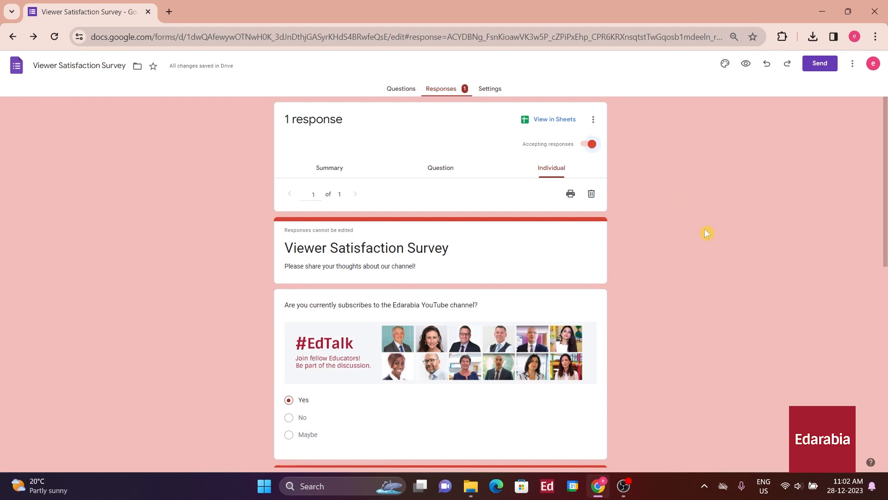
Step: Leave the survey and return to the Google Forms home page
{"action": "left_click", "coordinate": [17, 72]}
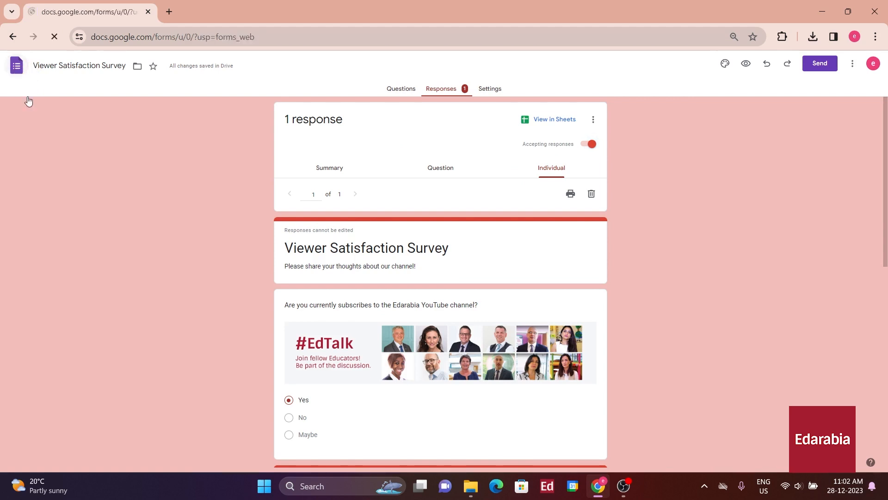